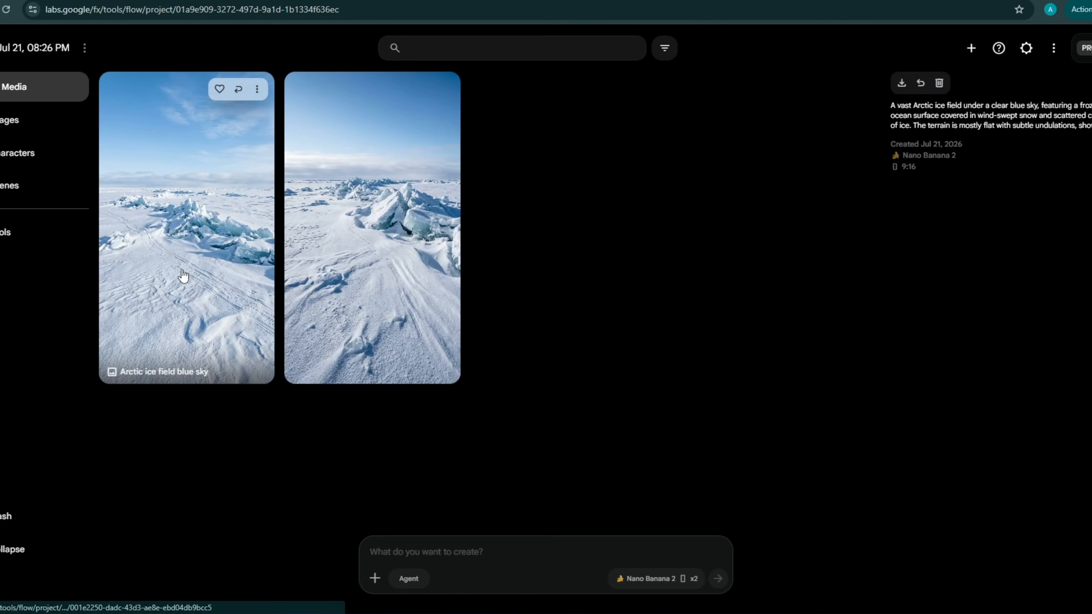
Switch to the prompt notes in Notepad and copy the "rectangular pit" prompt together with its optional enhancements.
key(alt+Tab)
drag(522, 365, 793, 446)
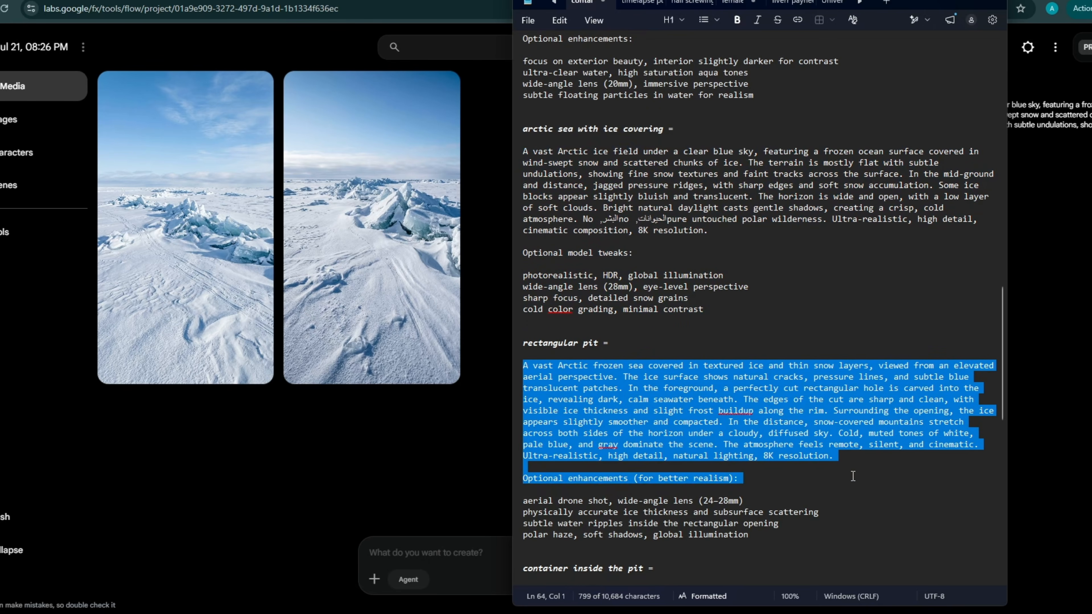
drag(853, 476, 850, 537)
right_click(779, 430)
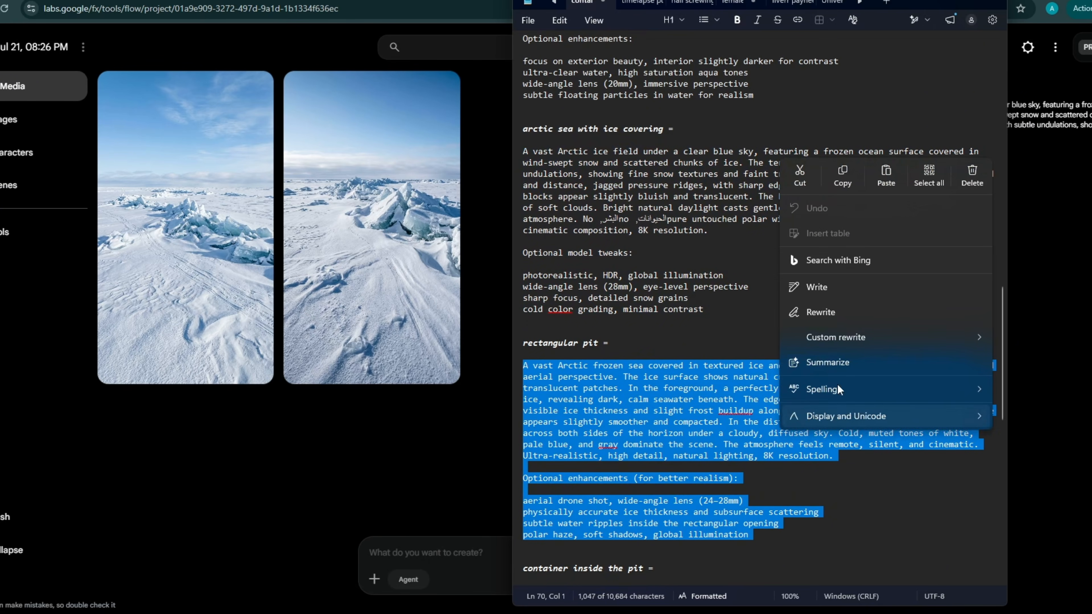
click(837, 183)
In Flow, add the first Arctic ice field image to the prompt, paste the rectangular pit text and generate the images.
click(348, 480)
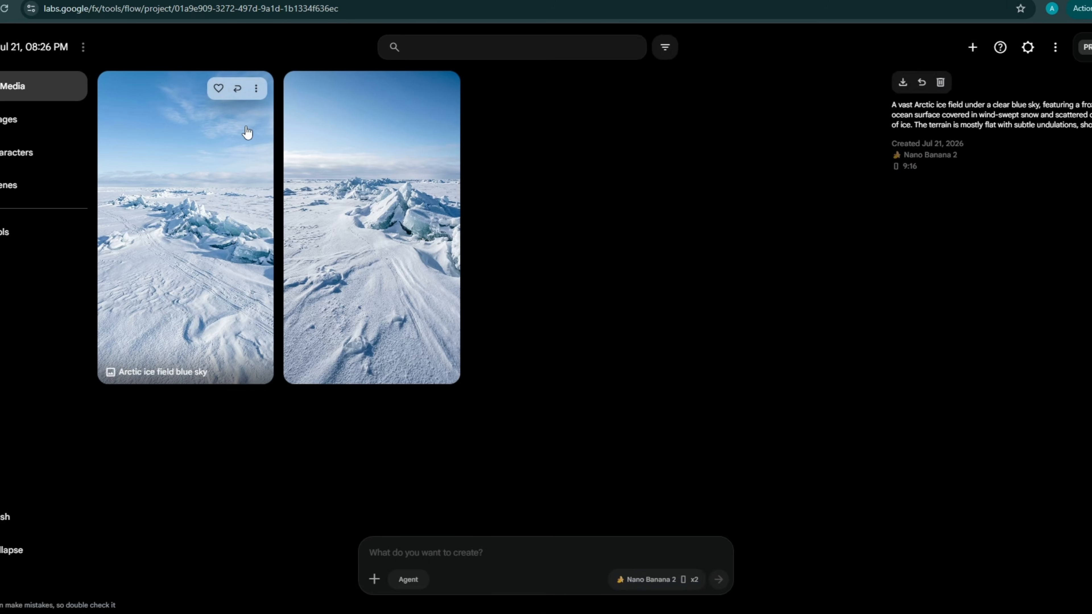
click(255, 88)
click(254, 145)
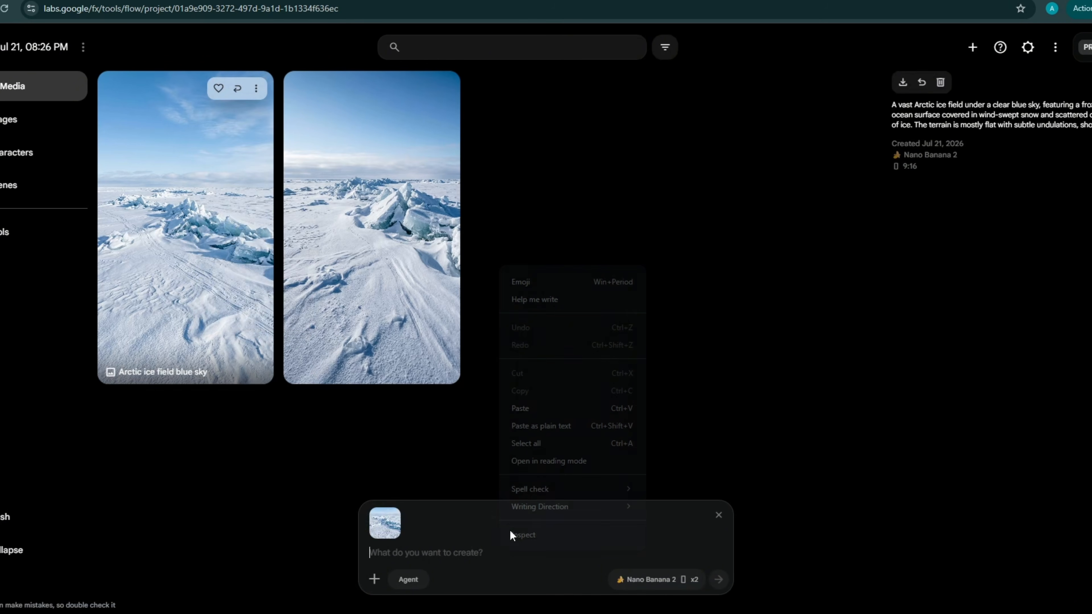
click(520, 408)
click(718, 579)
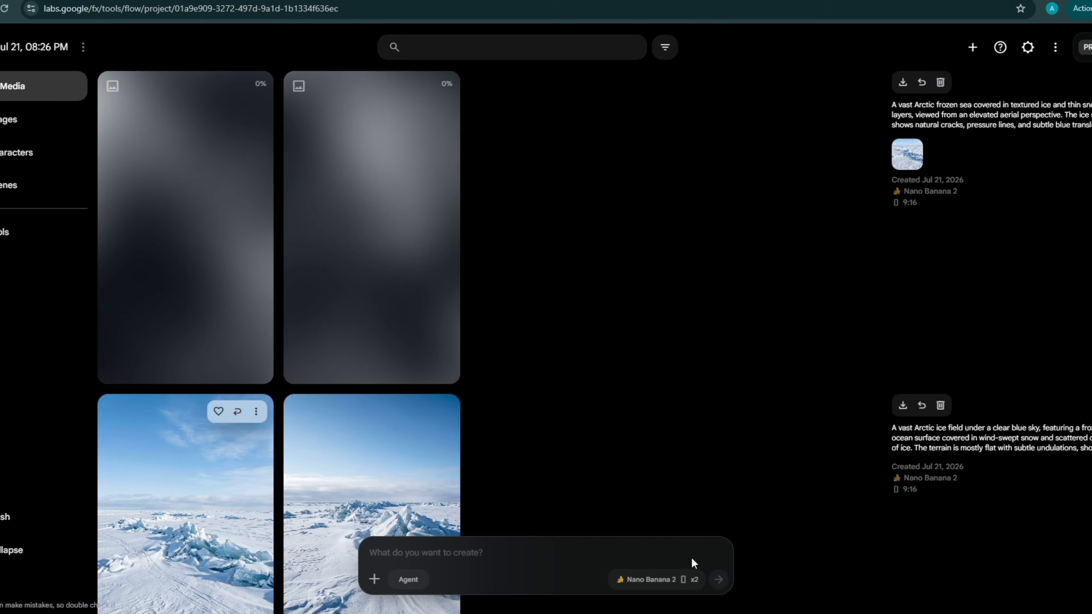
Use the pit image with the vehicle tracks as reference, paste the "container inside the pit" prompt and generate.
scroll(214, 365, down, 2)
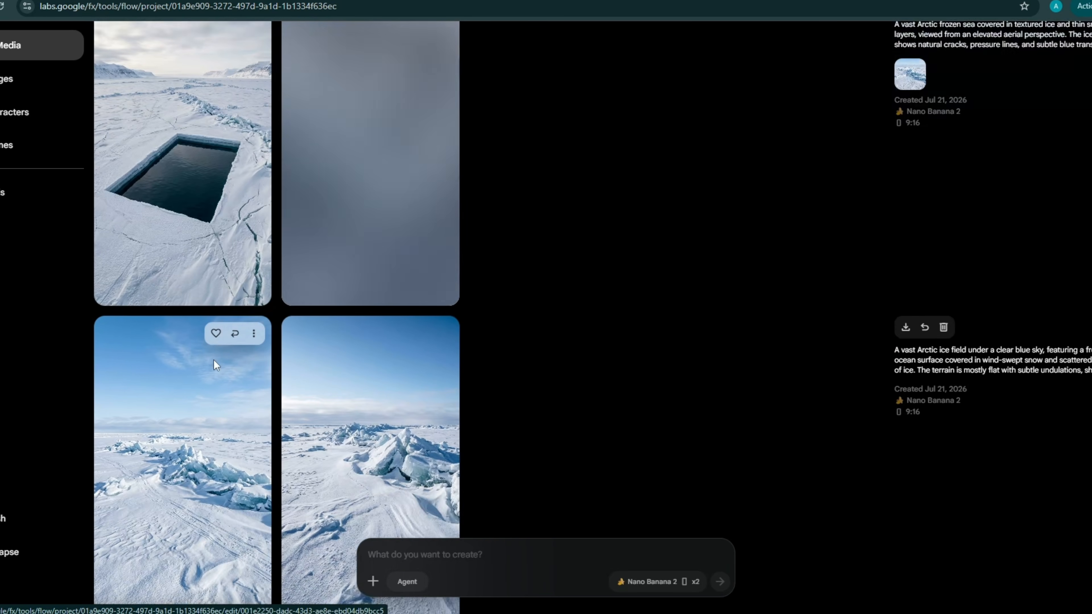
scroll(215, 365, up, 2)
scroll(216, 365, up, 3)
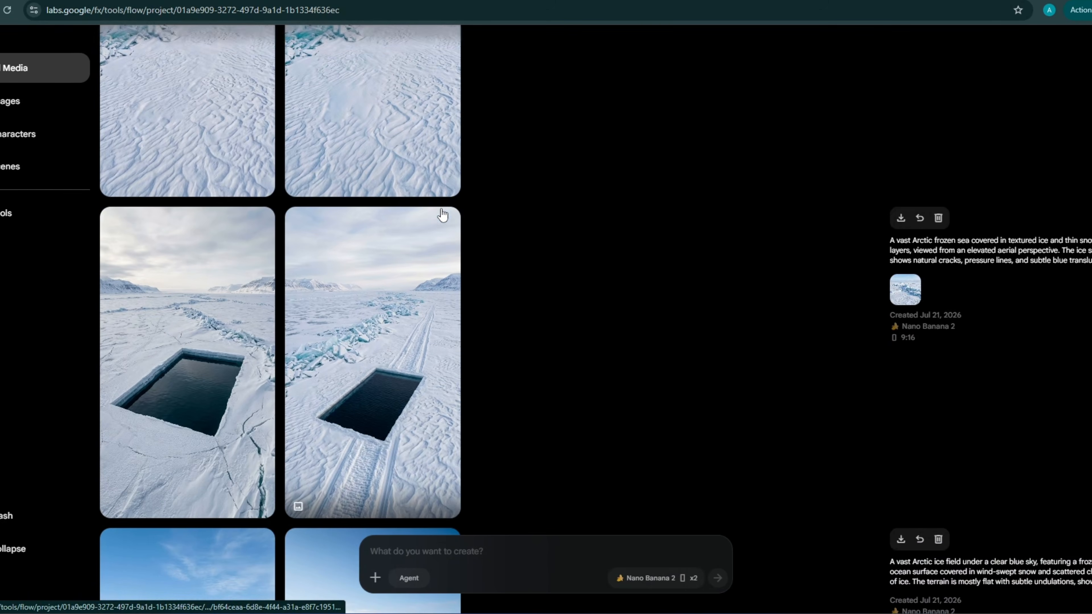
click(441, 223)
click(438, 282)
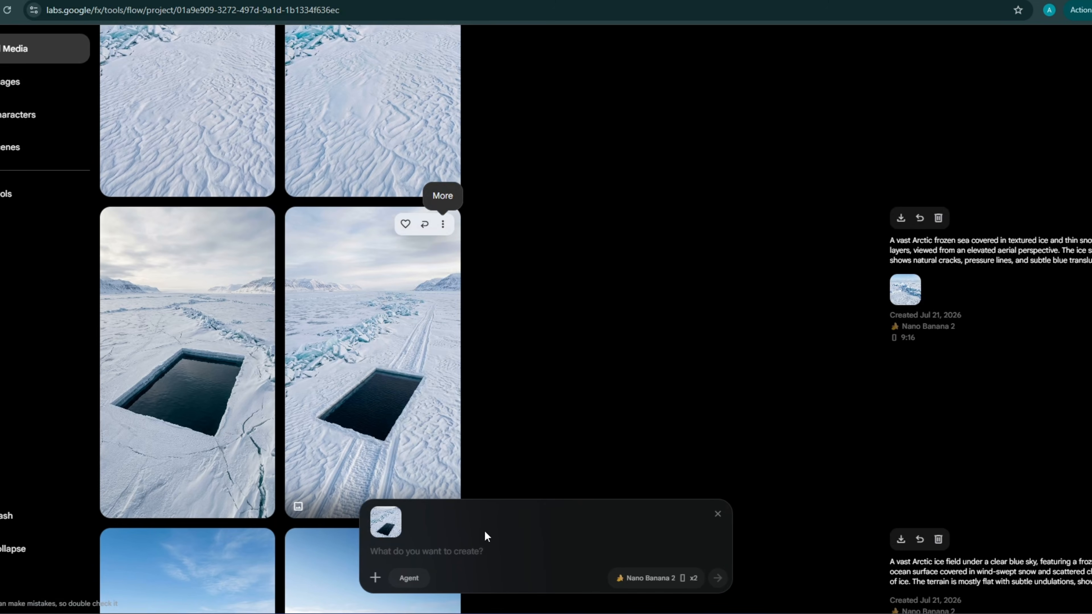
key(ctrl+v)
key(Return)
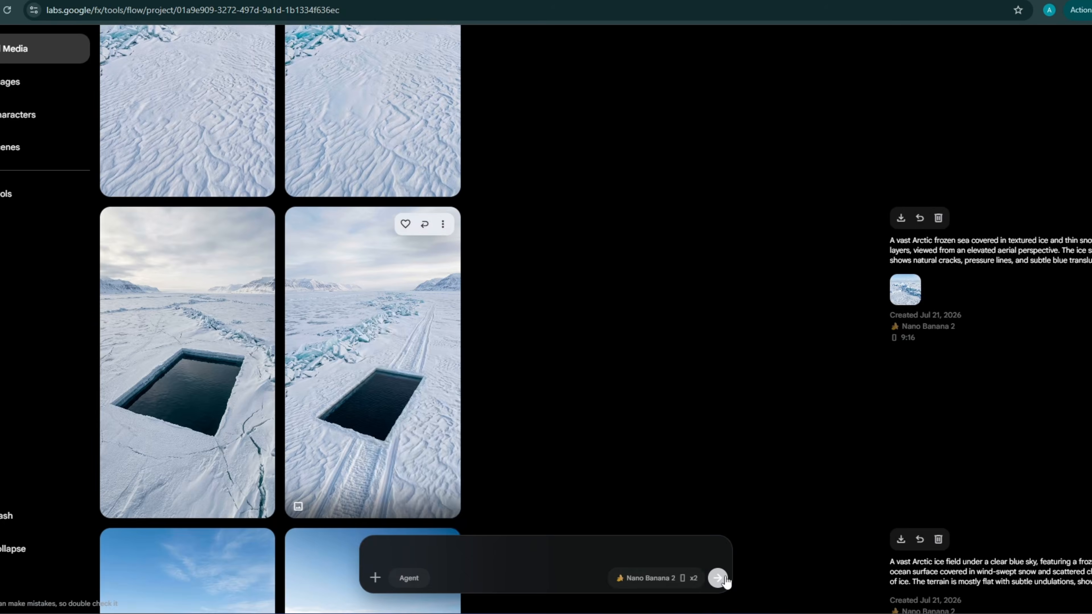
Change the prompt's ending after "htach door" to "with snow completly making the seamles snow ground", adjust the generation settings and submit it.
key(alt+Tab)
scroll(694, 284, up, 5)
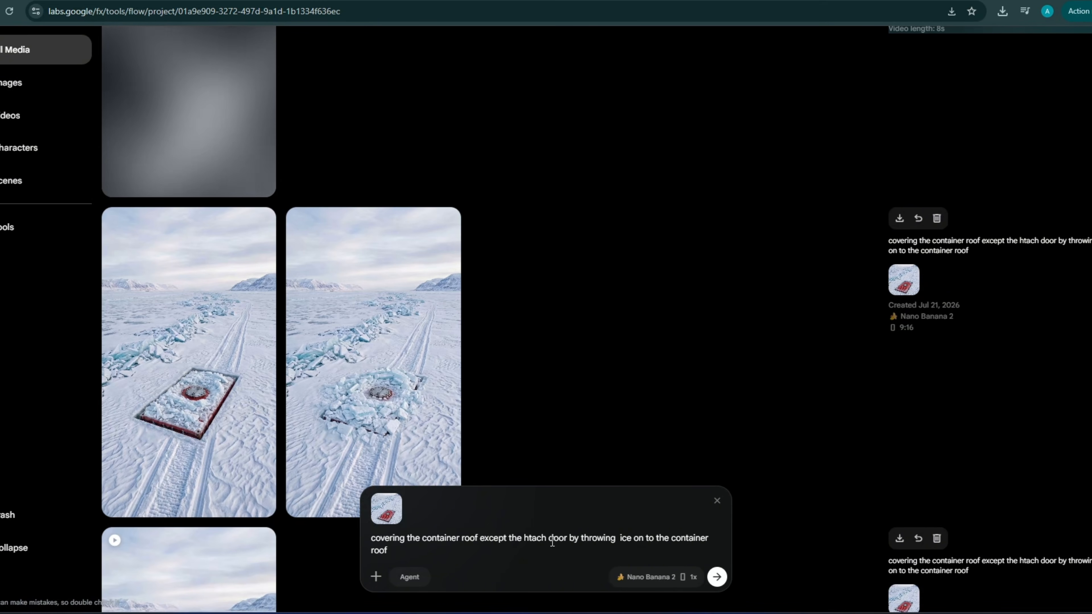
drag(570, 538, 715, 556)
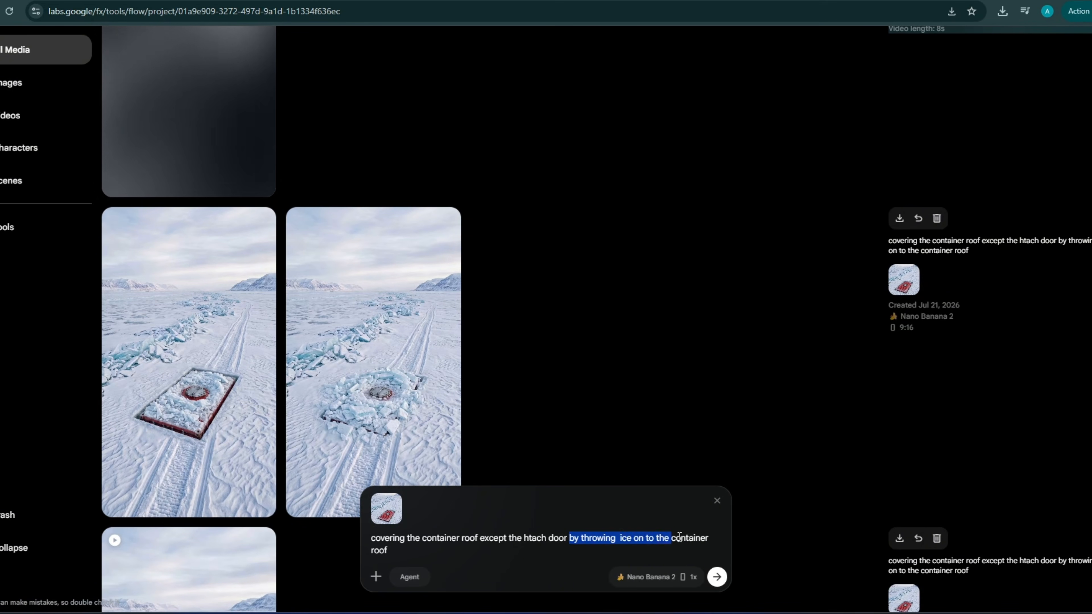
text(with snow)
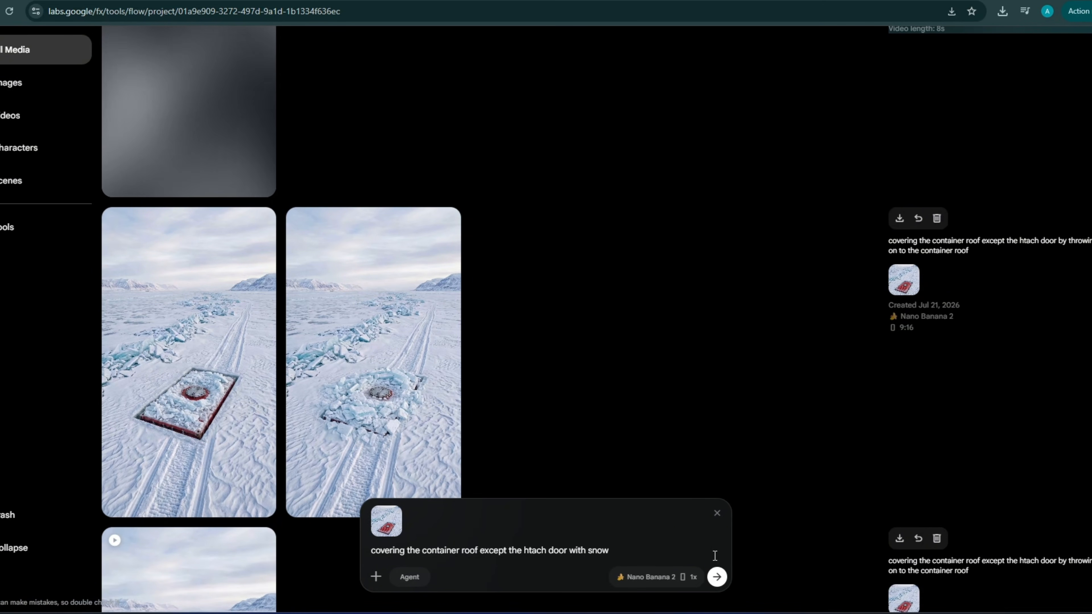
text( completly making the)
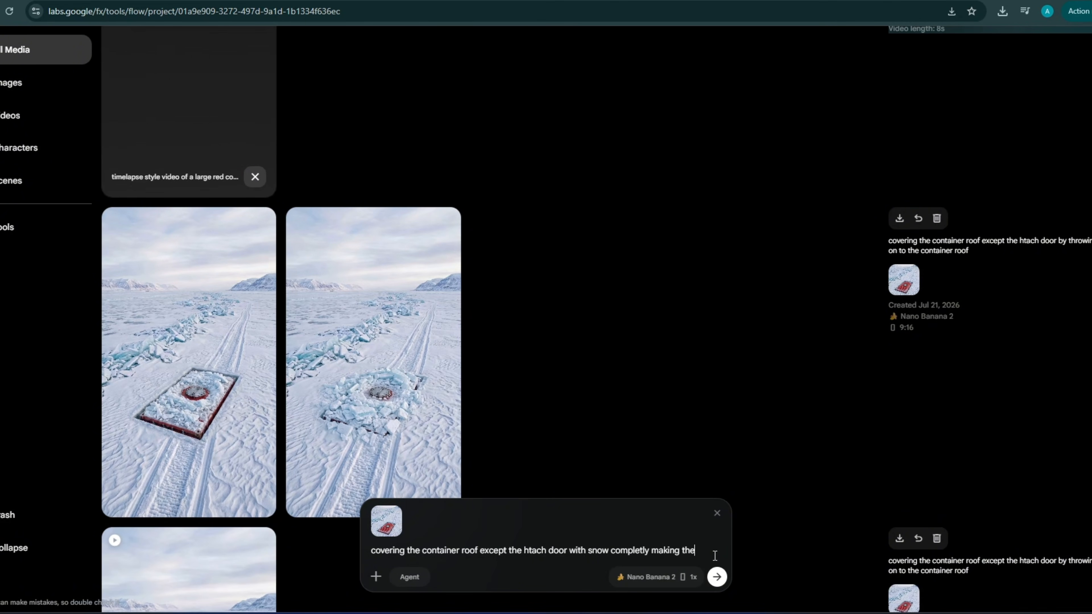
text( seamles snow ground)
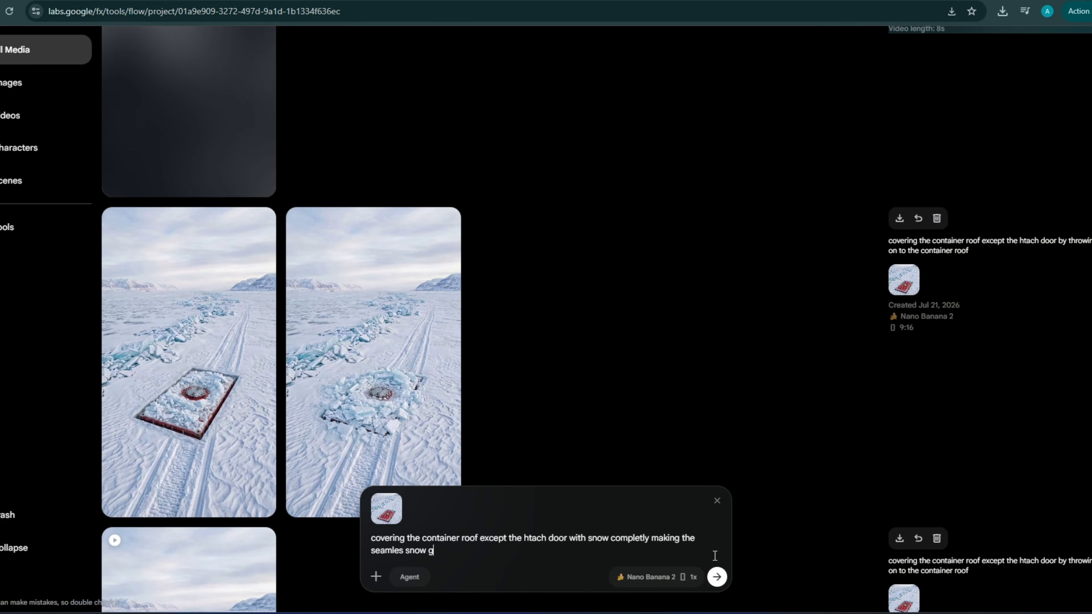
click(655, 577)
click(600, 487)
key(Return)
Copy the "inside the container house" prompt with its optional enhancements from the notes and generate images from it in Flow.
drag(522, 131, 719, 406)
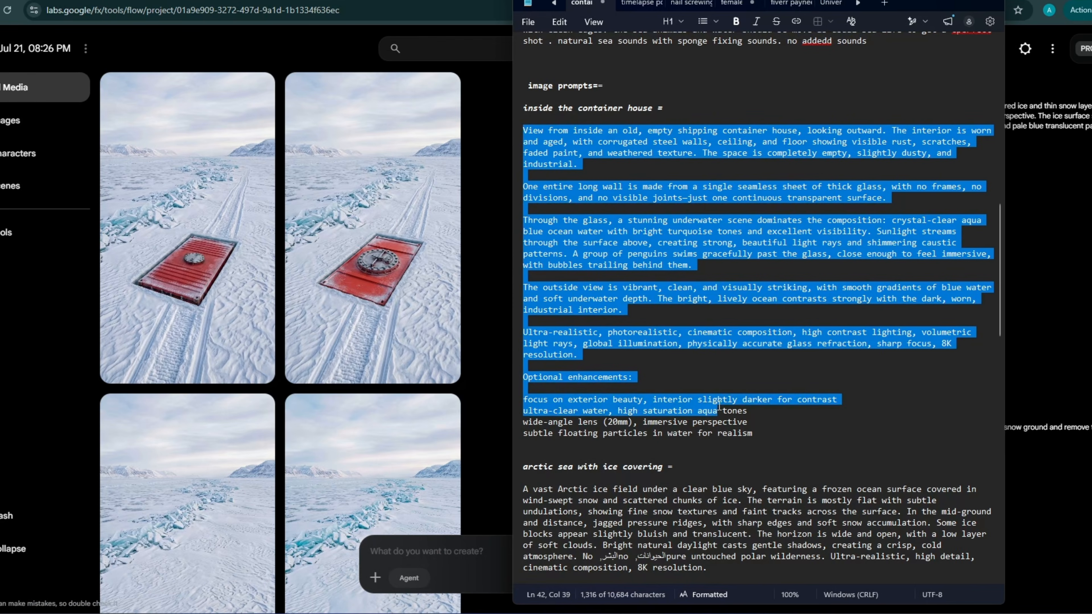
right_click(602, 231)
click(664, 249)
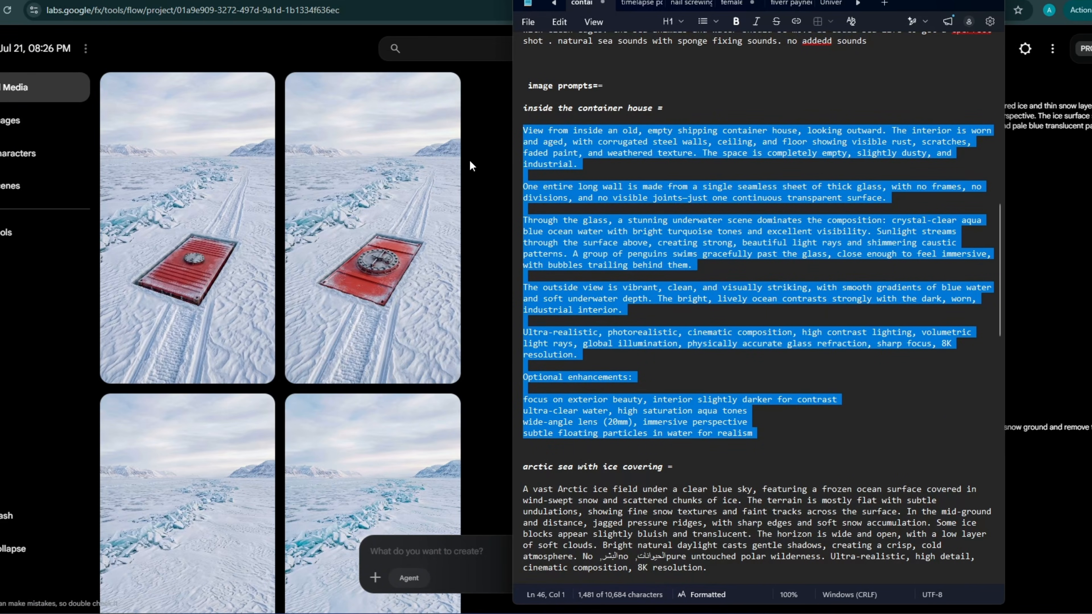
click(475, 555)
key(ctrl+v)
click(717, 577)
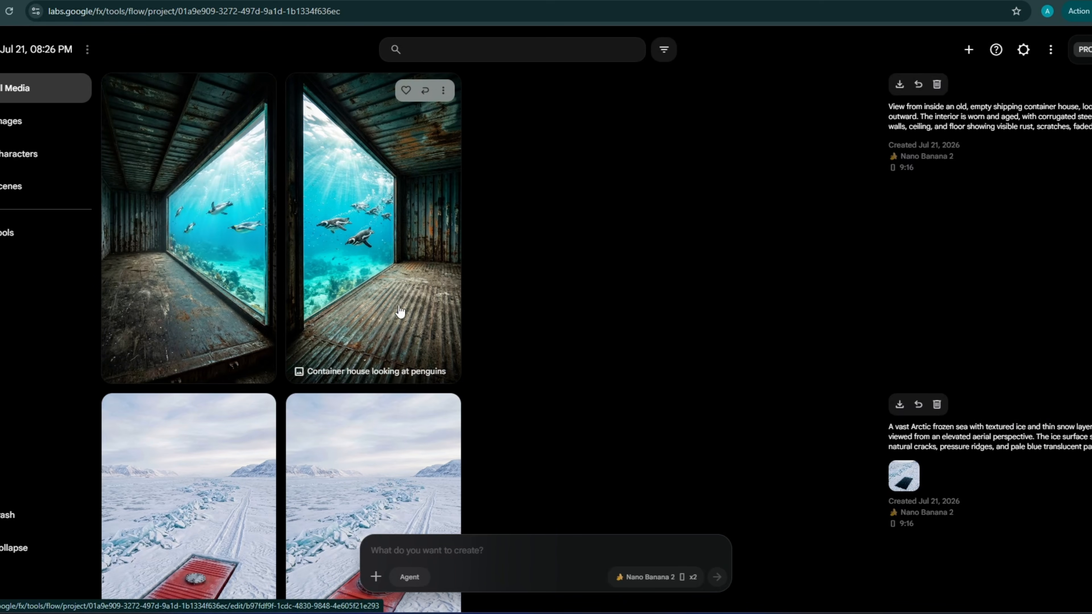
View the second container house image and move the first one to the trash.
click(400, 316)
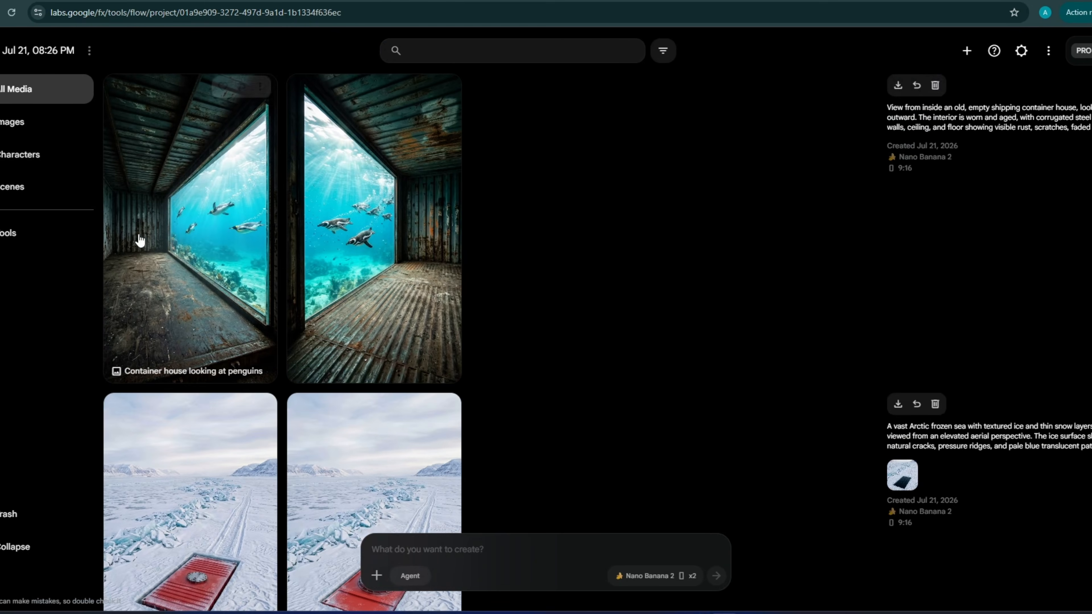
right_click(150, 231)
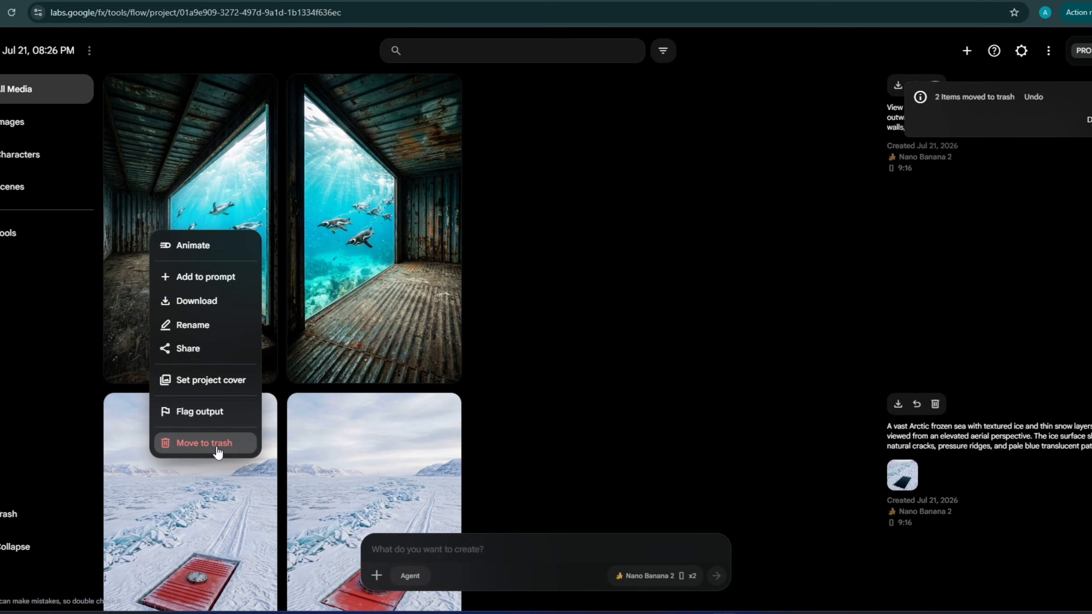
click(204, 443)
From the remaining container image, generate "paint the entire container walls with the bright ash color except the glass wall. change the penguin positions".
click(259, 92)
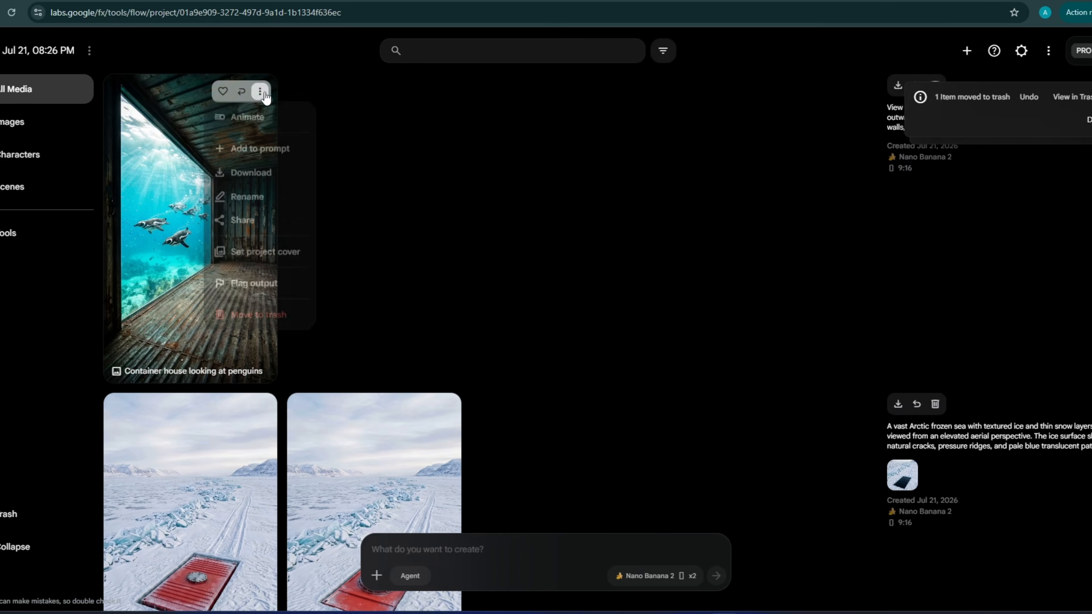
click(244, 146)
click(441, 545)
text(paint the entire container walls w)
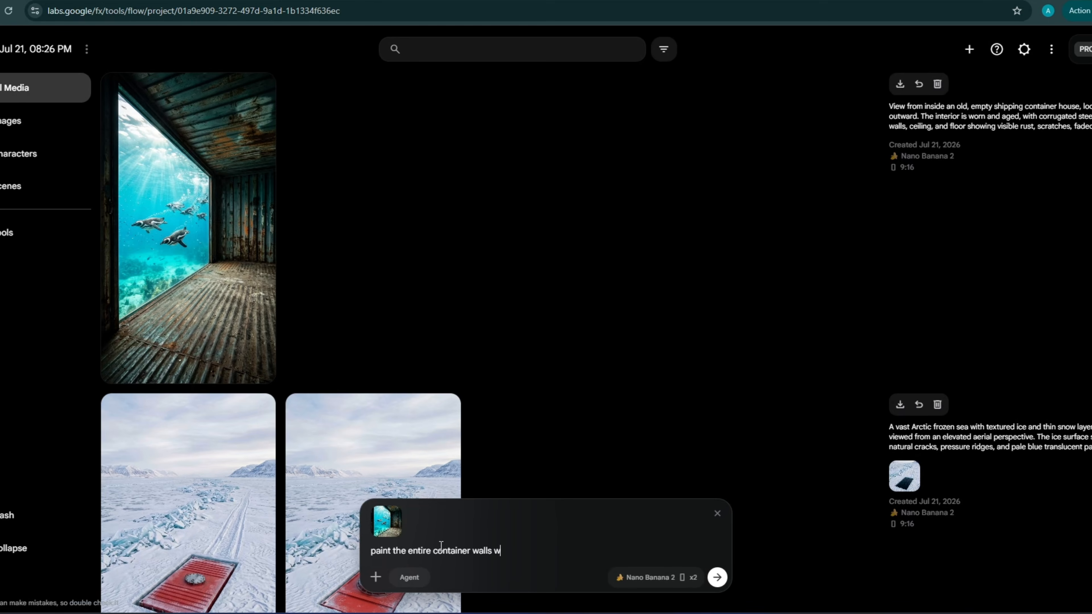
text(ith the bright ash color except the glass wall. change the penguin position)
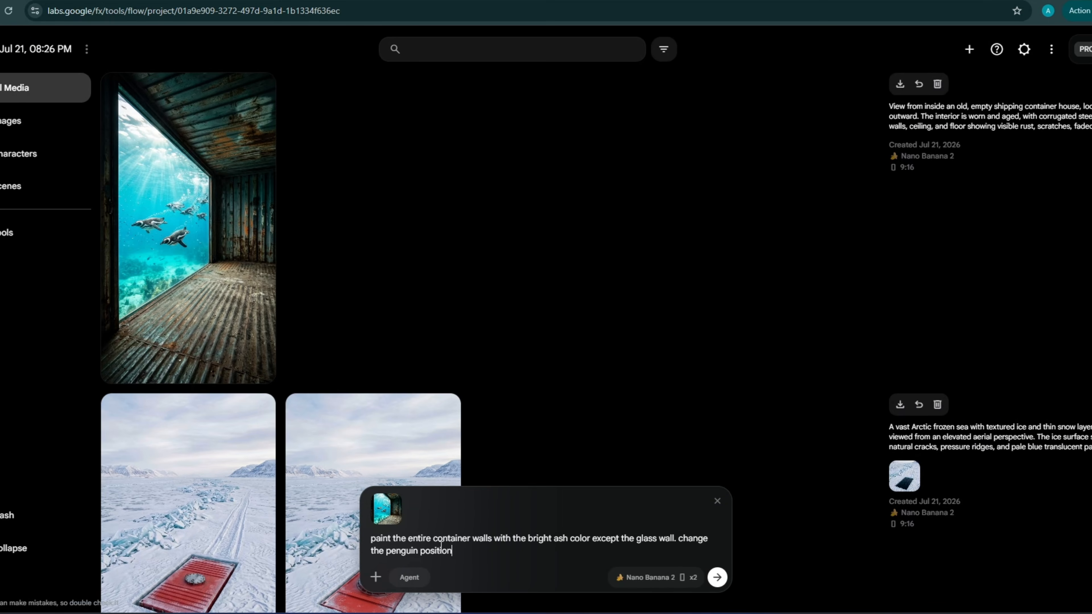
text(s)
key(Return)
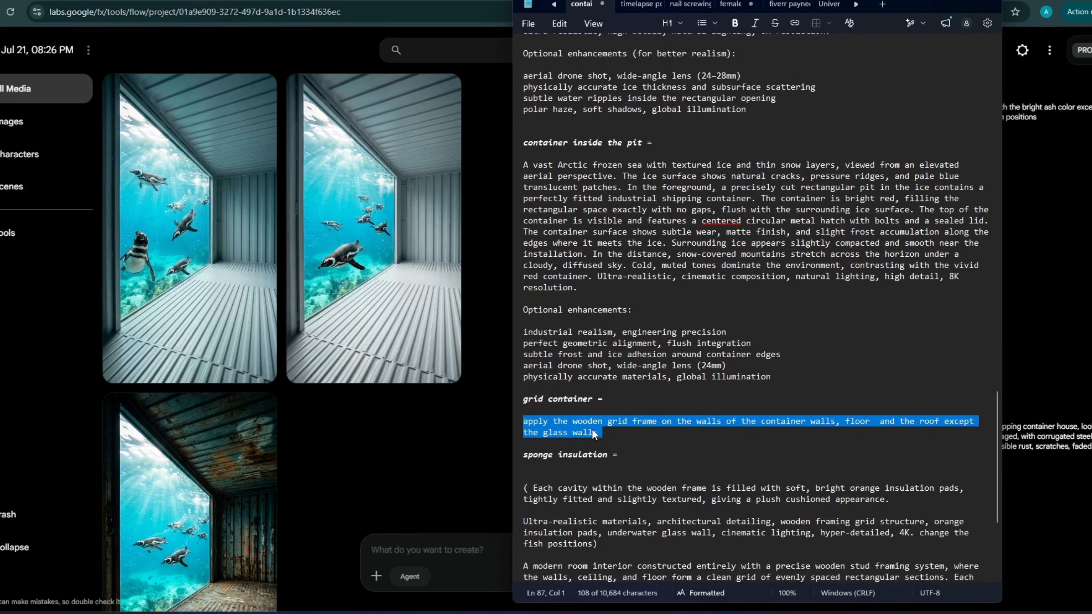
Copy the "grid container" prompt about the wooden grid frame from the notes and return to Flow.
right_click(593, 433)
click(666, 185)
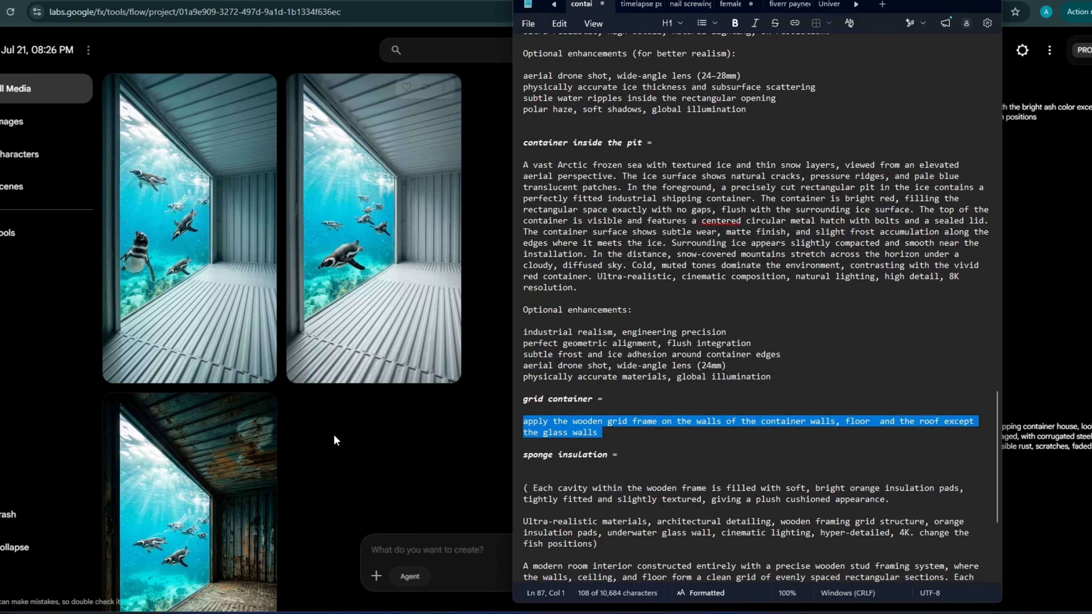
click(331, 436)
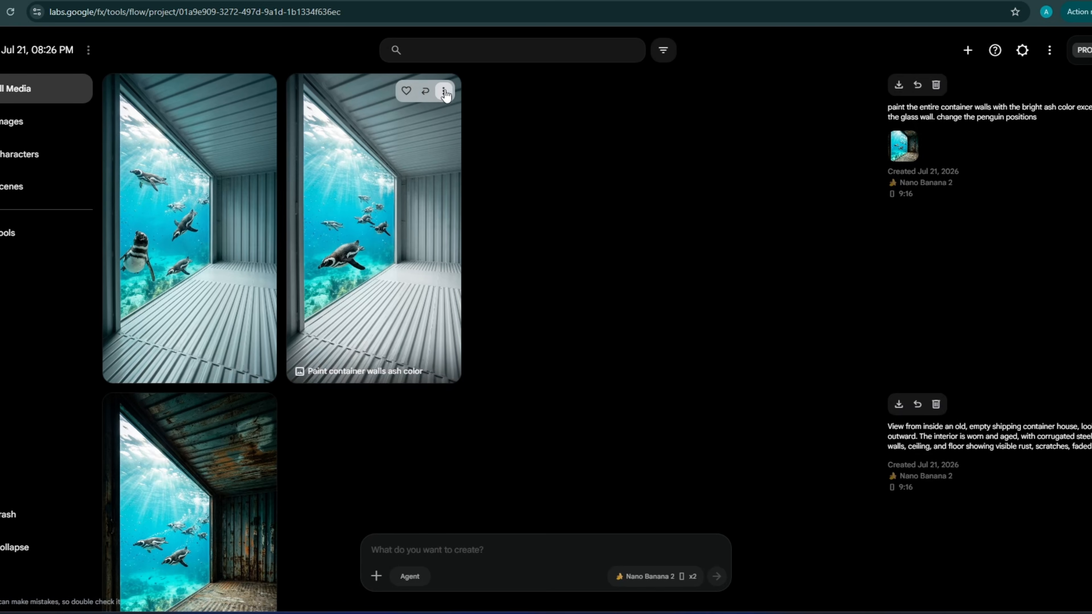
Add the second ash-painted container image to the prompt, paste the wooden grid frame text and generate.
click(445, 93)
click(434, 129)
right_click(602, 551)
click(623, 415)
click(715, 576)
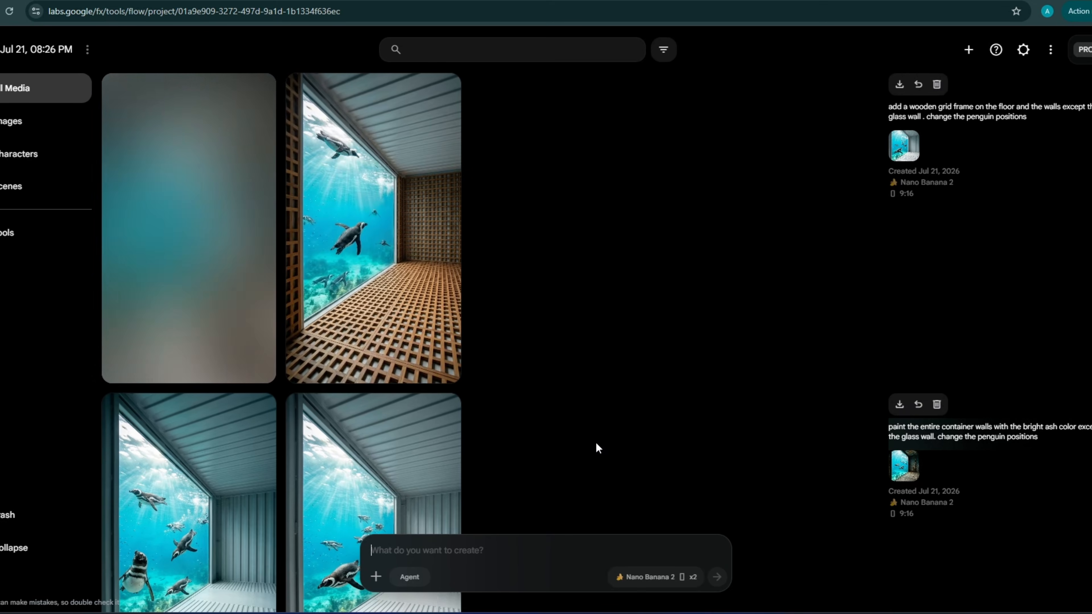
Add the wide wooden grid image to the prompt, paste the orange insulation pads text and generate.
click(261, 94)
click(247, 142)
right_click(465, 550)
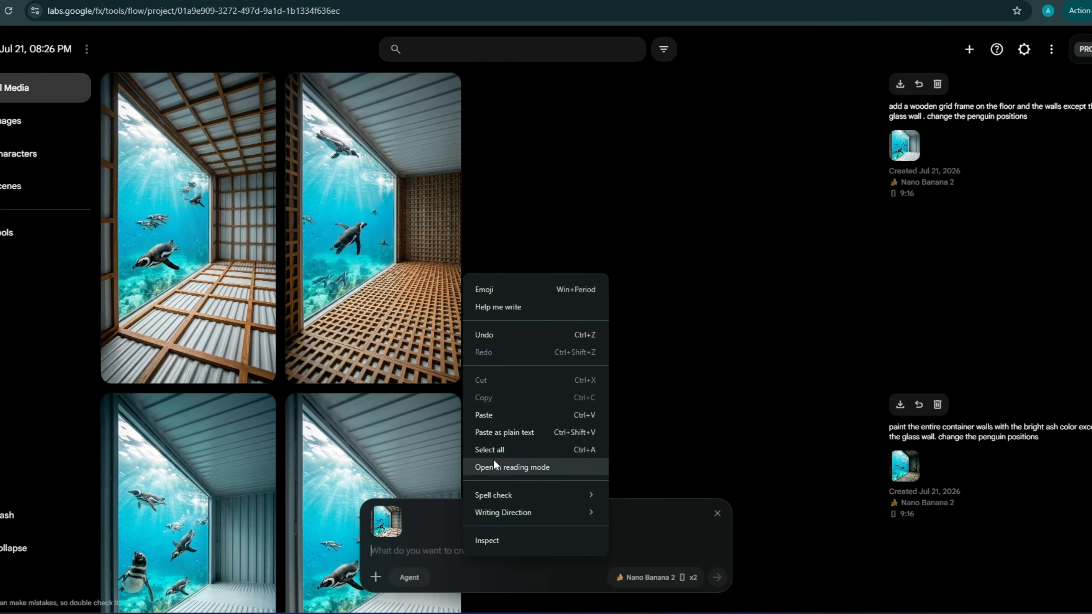
click(483, 414)
click(717, 577)
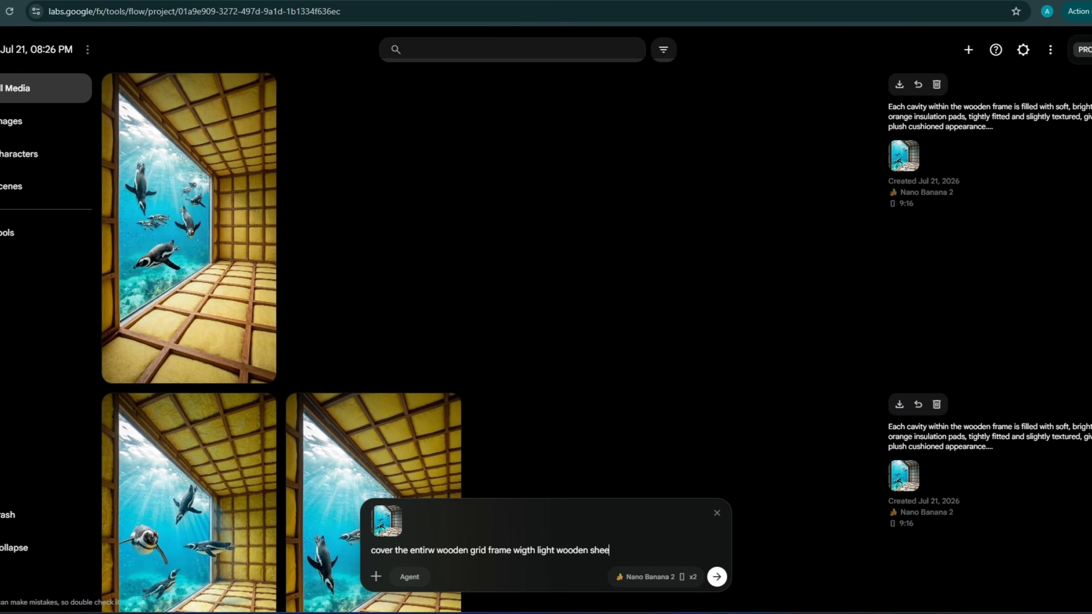
Finish the light wooden sheets prompt with "over the walls and the floor except the glass wall" and generate.
text(loor except )
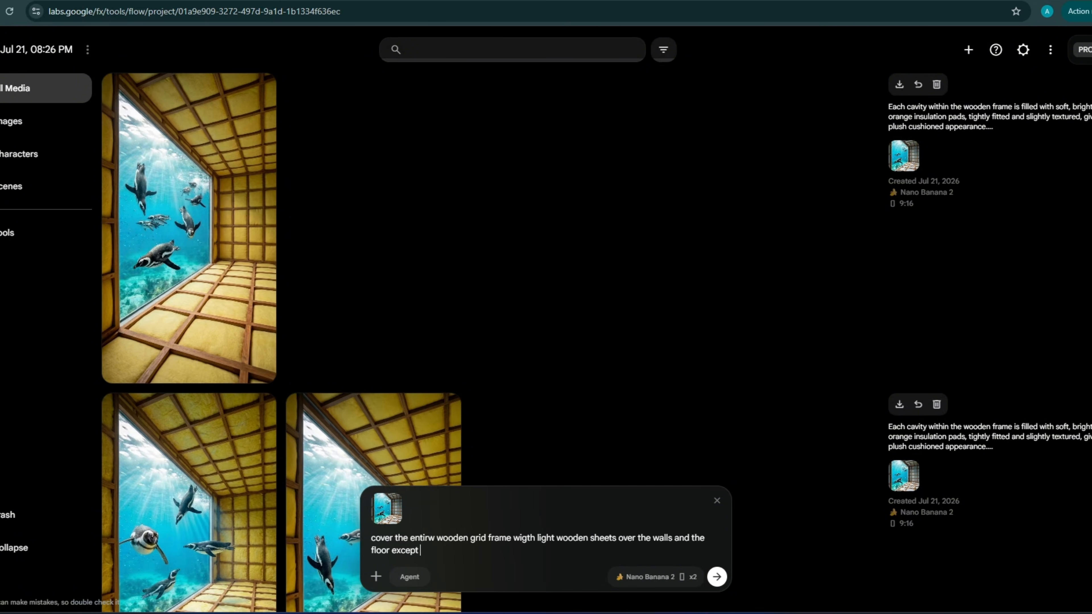
text(the glass wall)
key(Return)
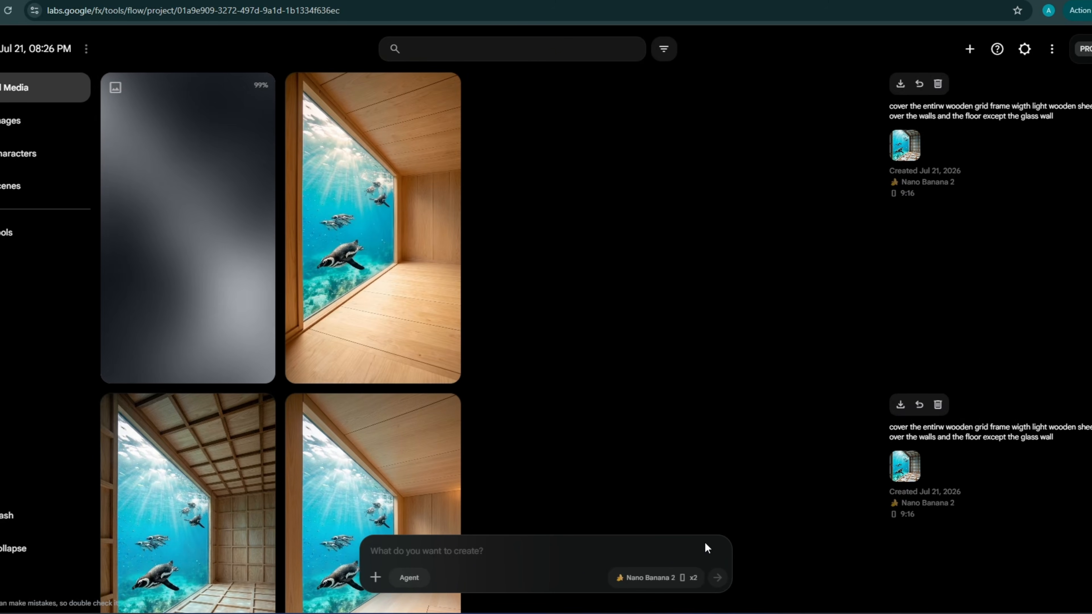
Generate "convert the interior into a cozy vibe bedroom with few indoor plants" and open the first bedroom image.
click(453, 551)
text(conv)
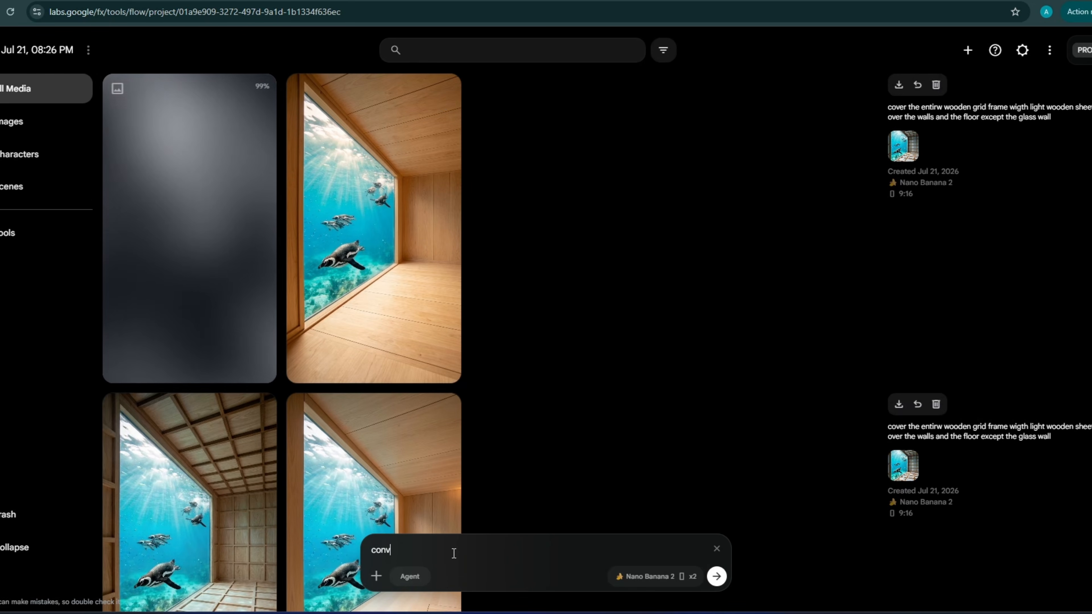
text(ert the interior into a cozy )
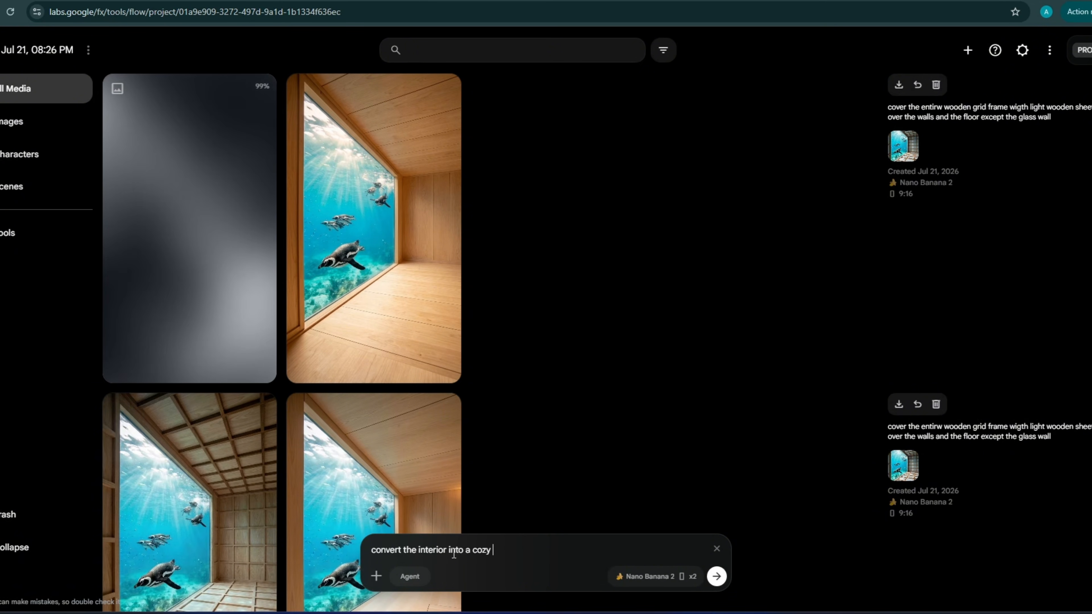
text(vibe bedroom with few indoor plants)
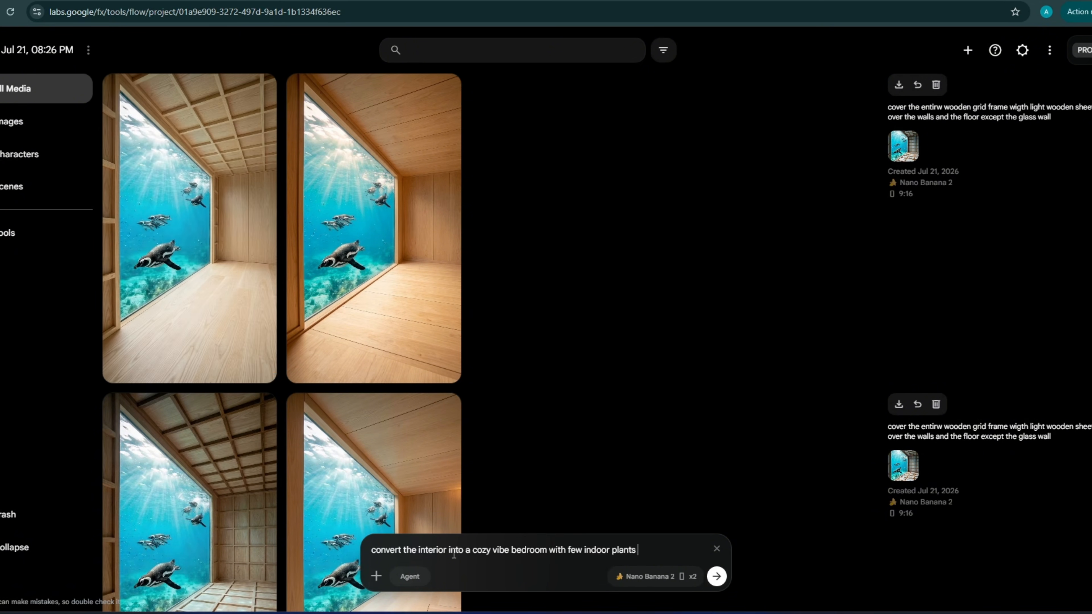
key(Return)
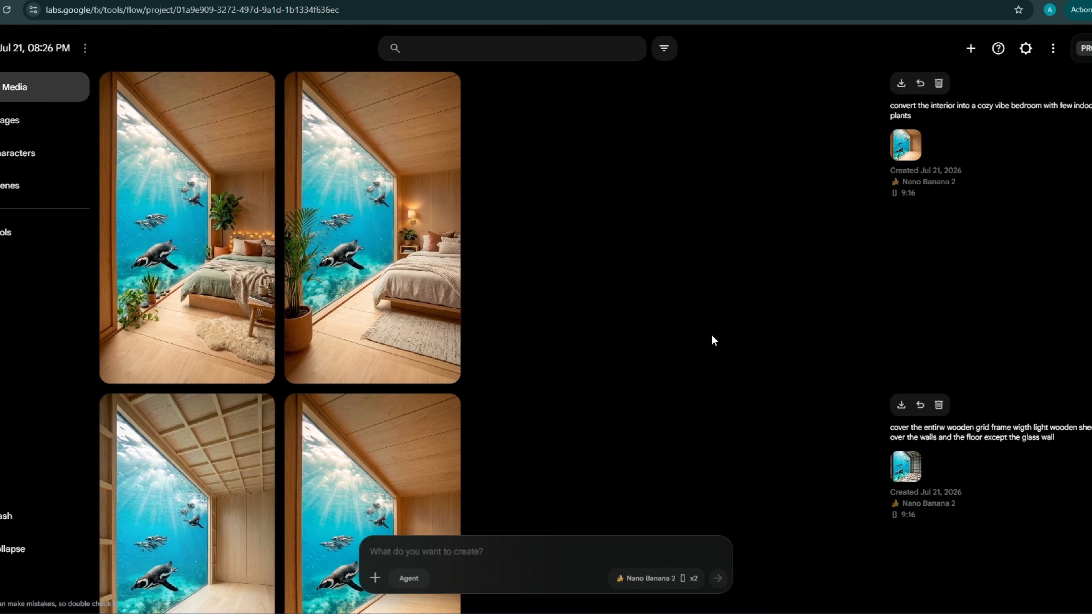
click(241, 235)
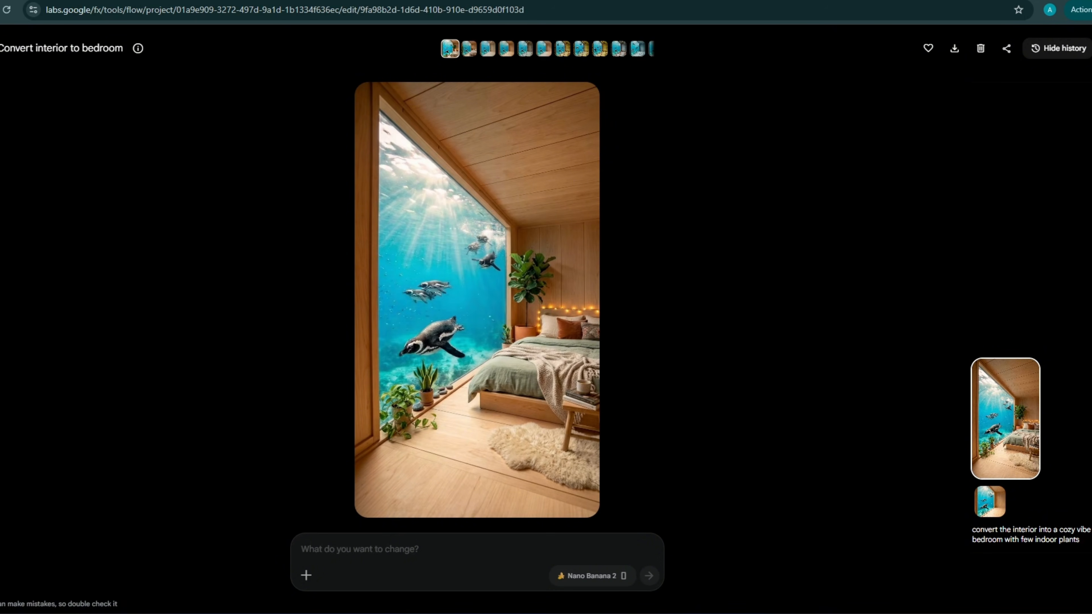
Add the seamless snow ground image and the second ice pit image to the prompt and paste the excavator timelapse text.
key(alt+Left)
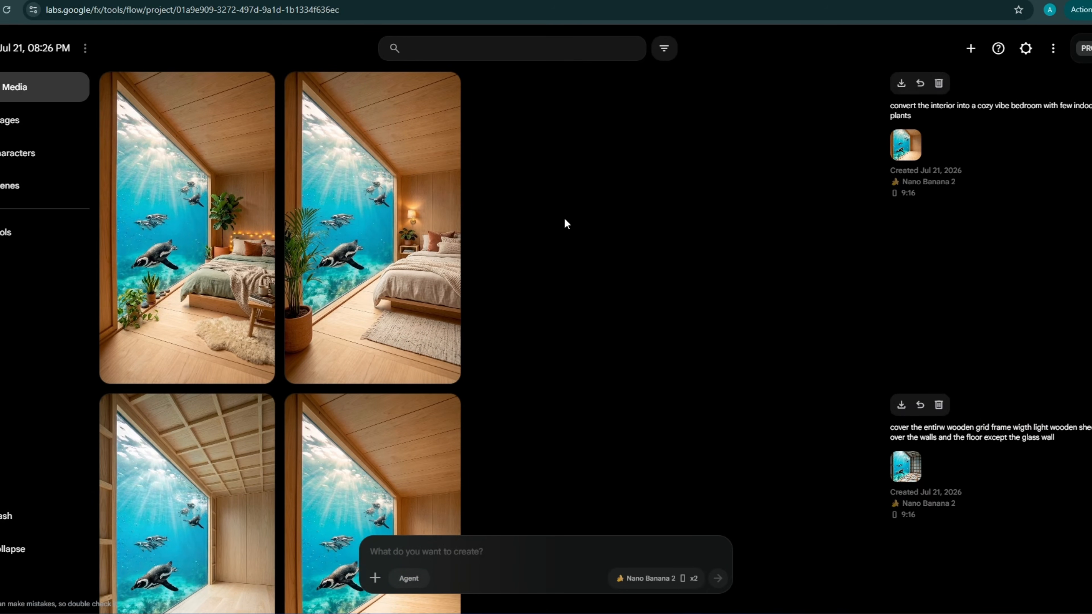
scroll(280, 318, down, 20)
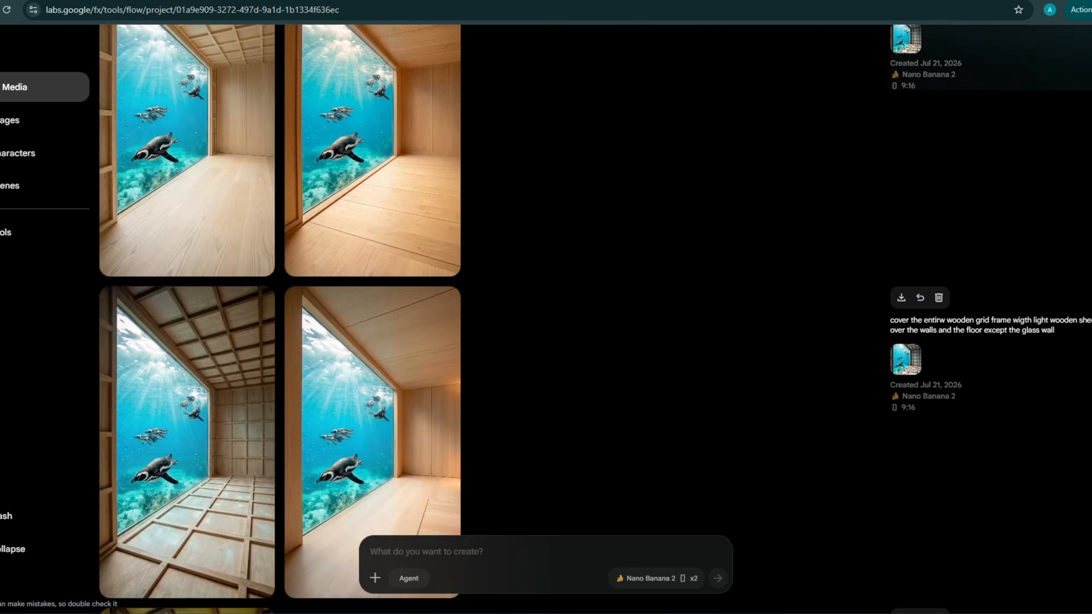
scroll(279, 258, up, 2)
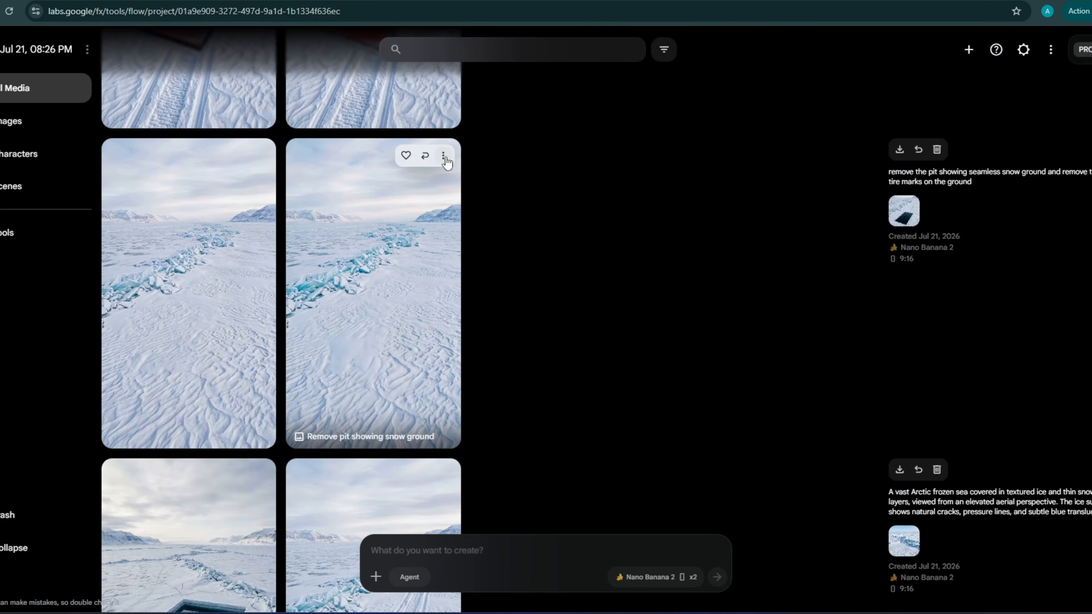
click(444, 157)
click(454, 211)
scroll(508, 311, down, 5)
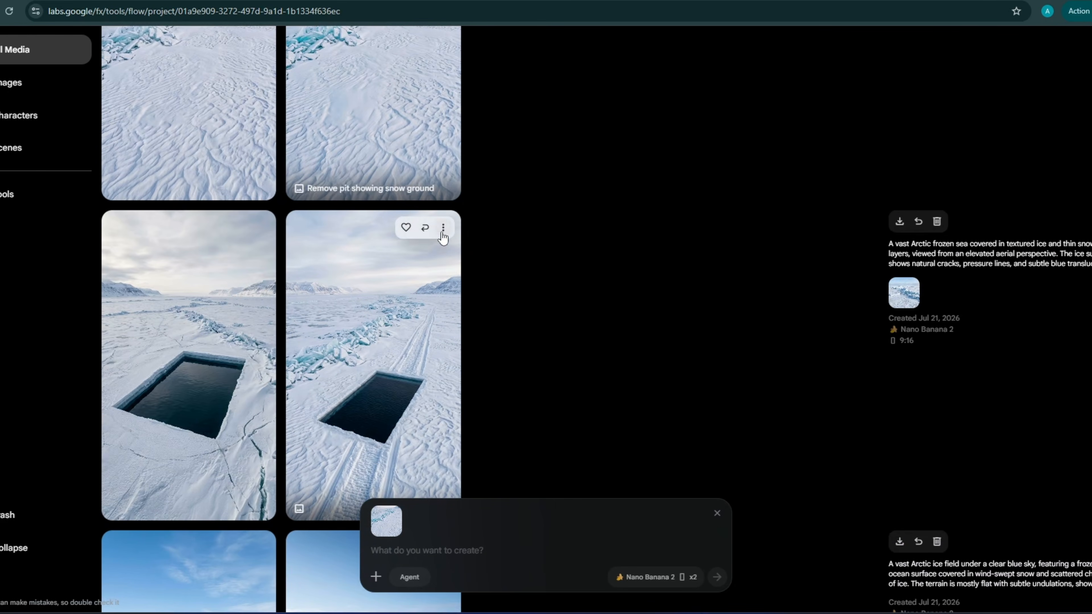
click(443, 228)
click(454, 282)
key(ctrl+v)
Set the output to a 1x frames-based video using Veo 3.1 - Lite and generate it.
click(655, 577)
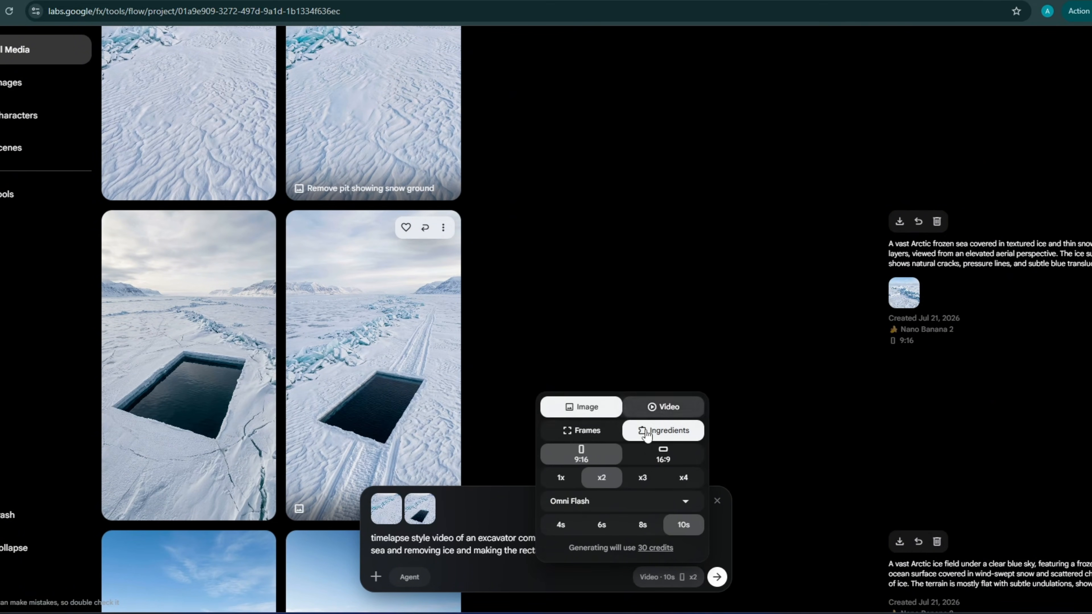
click(561, 477)
click(619, 501)
click(610, 415)
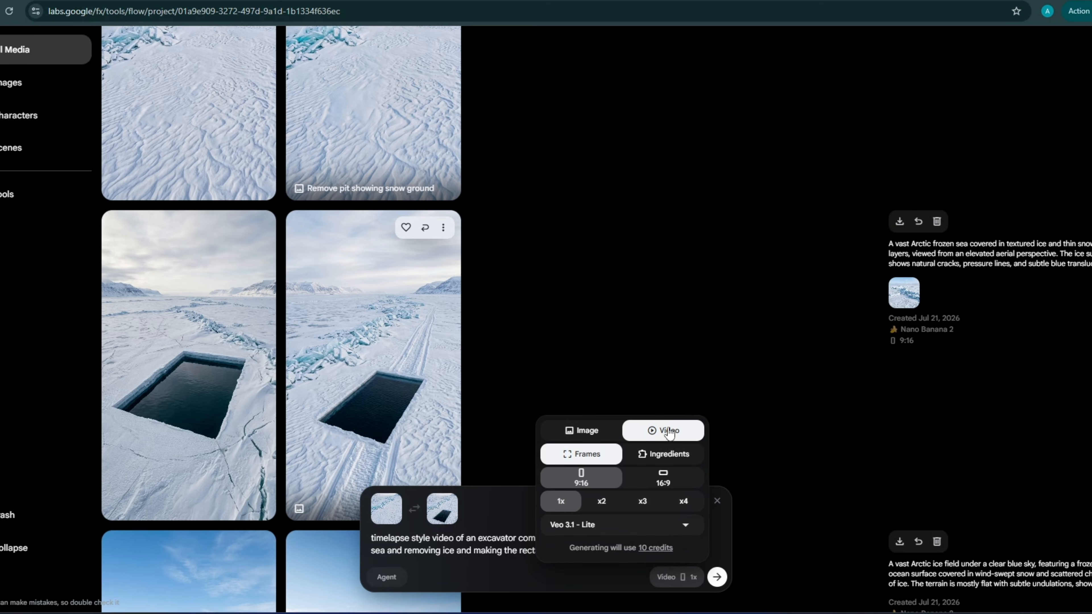
click(716, 577)
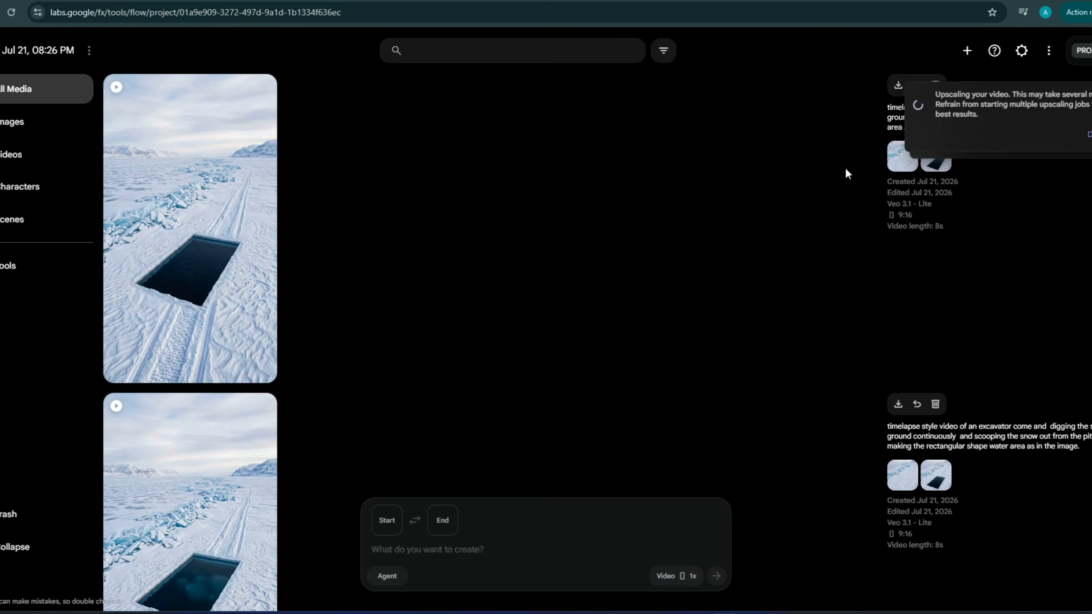
Paste the timelapse text about lowering a large blue container into the water, set the first red container image as end frame and generate.
right_click(458, 544)
click(498, 410)
scroll(335, 304, up, 10)
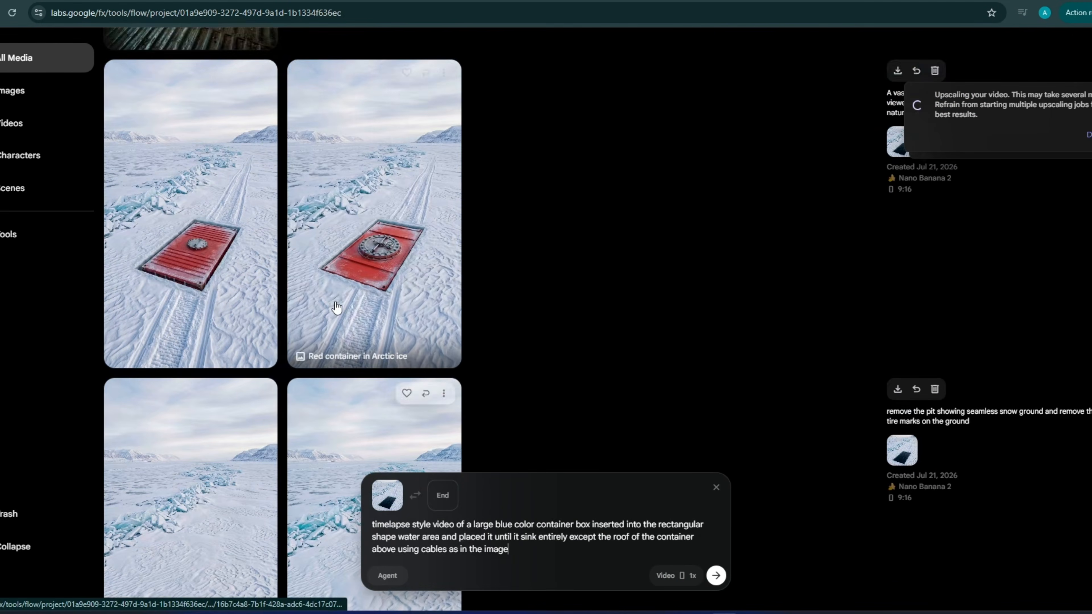
click(260, 200)
click(269, 251)
click(715, 576)
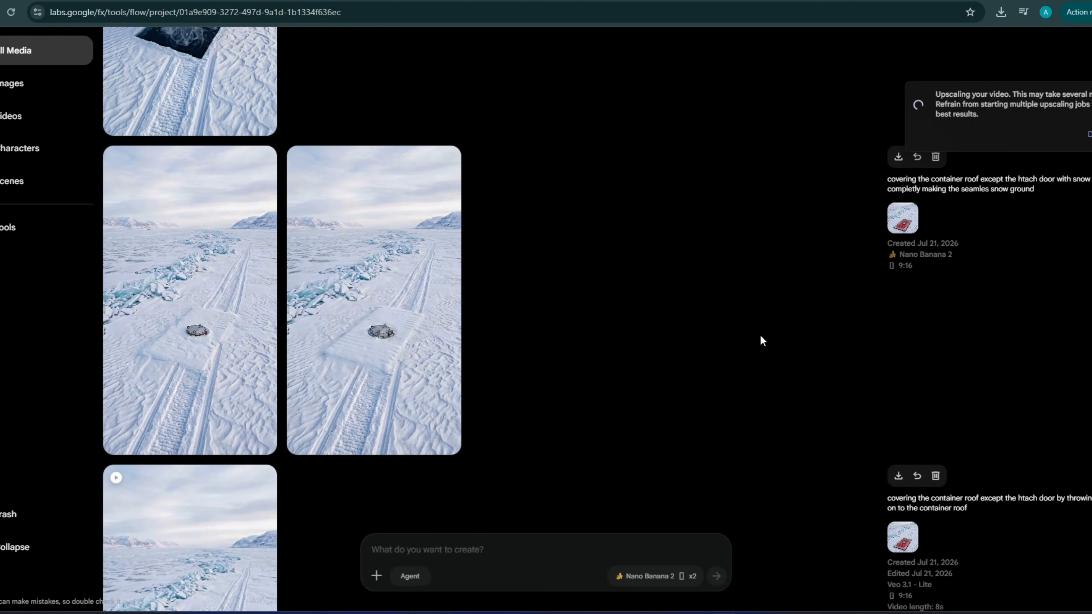
Generate a frames-based timelapse of workers throwing ice onto the container roof, from the red container image to the first snow-covered roof image.
click(906, 218)
click(260, 160)
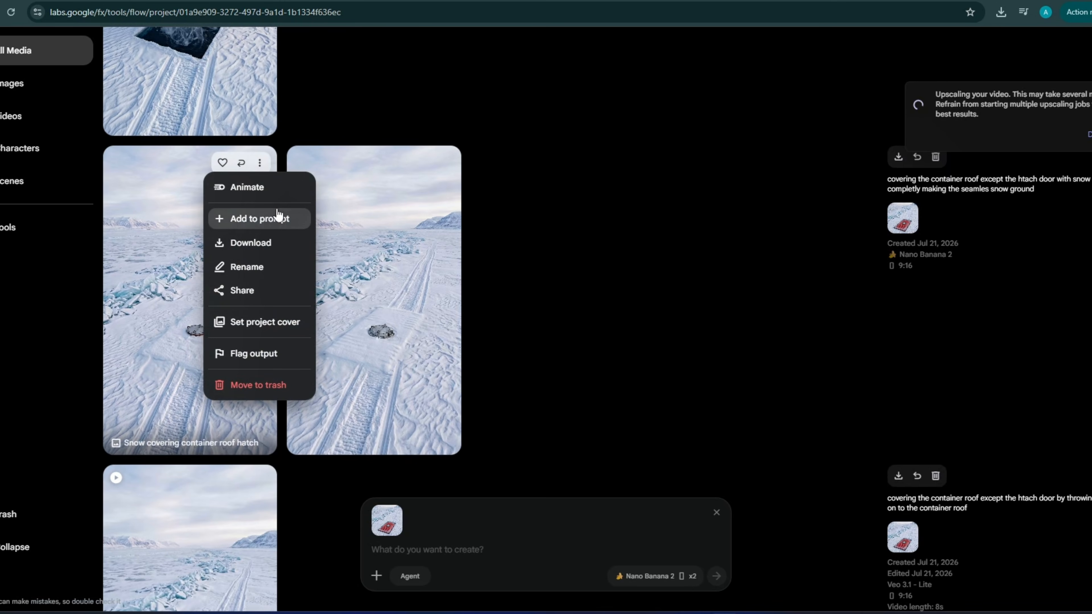
click(258, 217)
text(timelapse style video of covering the container roof except the htach door by throwing ice on to the container roof using shovels by a black wearing workers , they continuously do it until the entire roof is covered with ice as in the image)
click(654, 576)
click(676, 430)
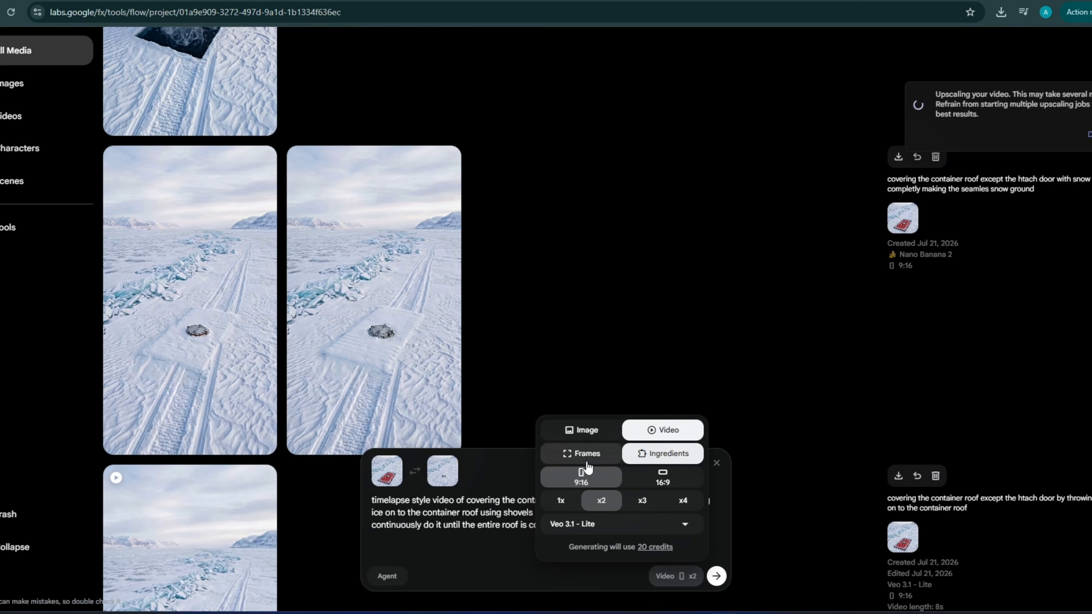
click(716, 576)
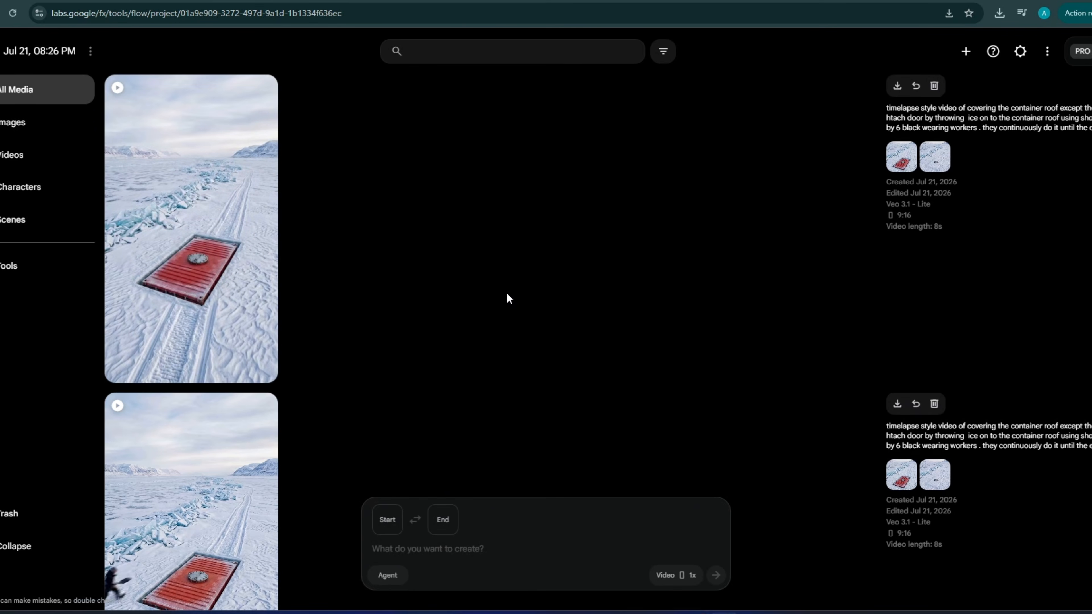
Preview the video of workers covering the roof with ice and download its upscaled version.
mouse_move(191, 270)
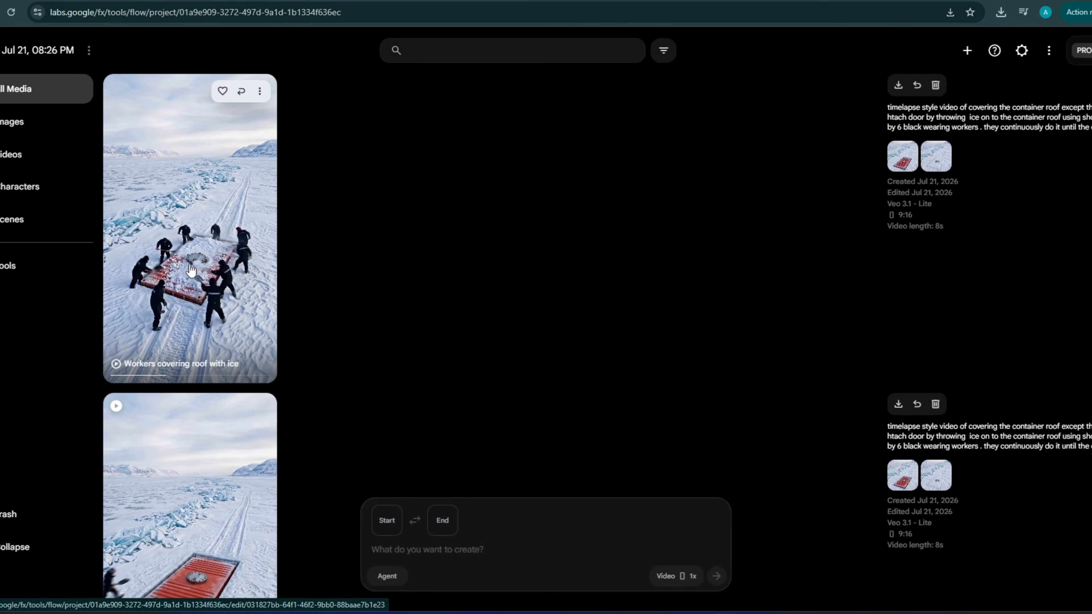
click(259, 91)
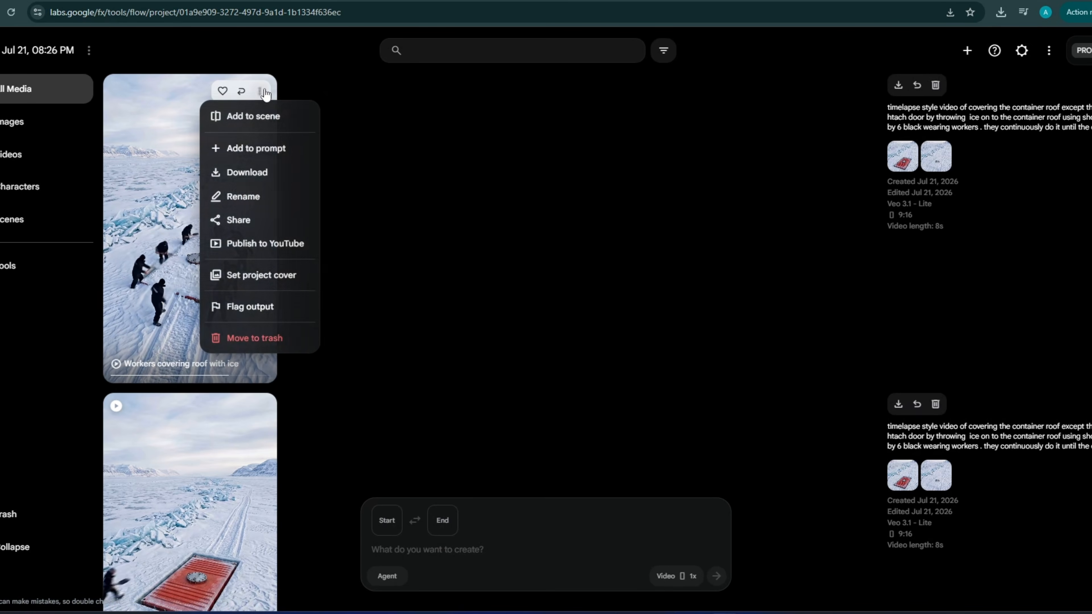
mouse_move(243, 173)
click(351, 253)
Generate the pasted cinematic first-person POV video from the snow-covered hatch image to the rusty container interior image and preview it.
click(899, 171)
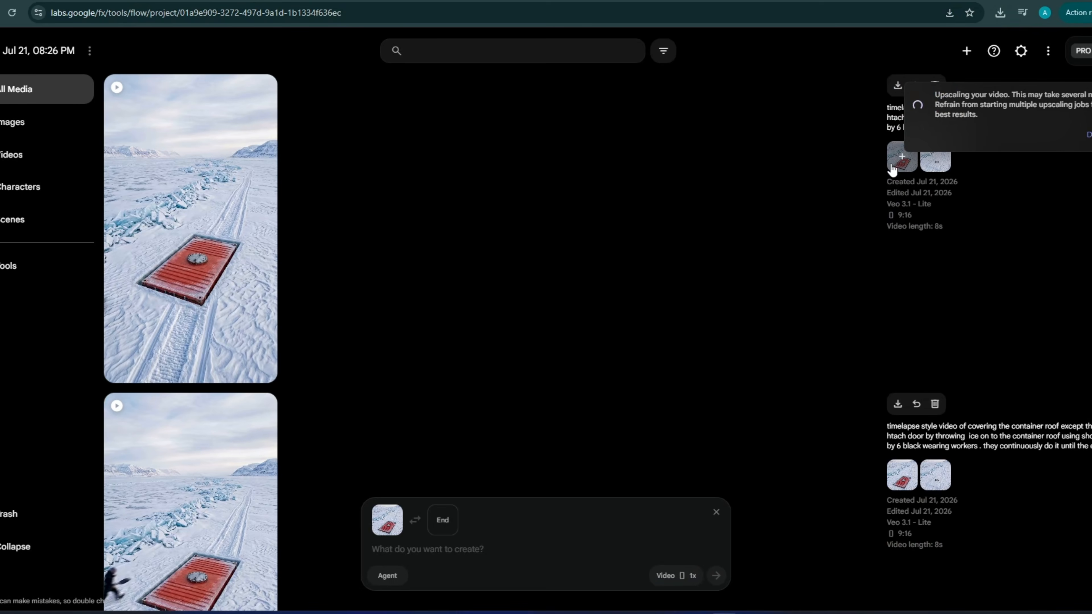
scroll(276, 301, down, 10)
click(271, 359)
click(285, 407)
right_click(467, 550)
click(501, 429)
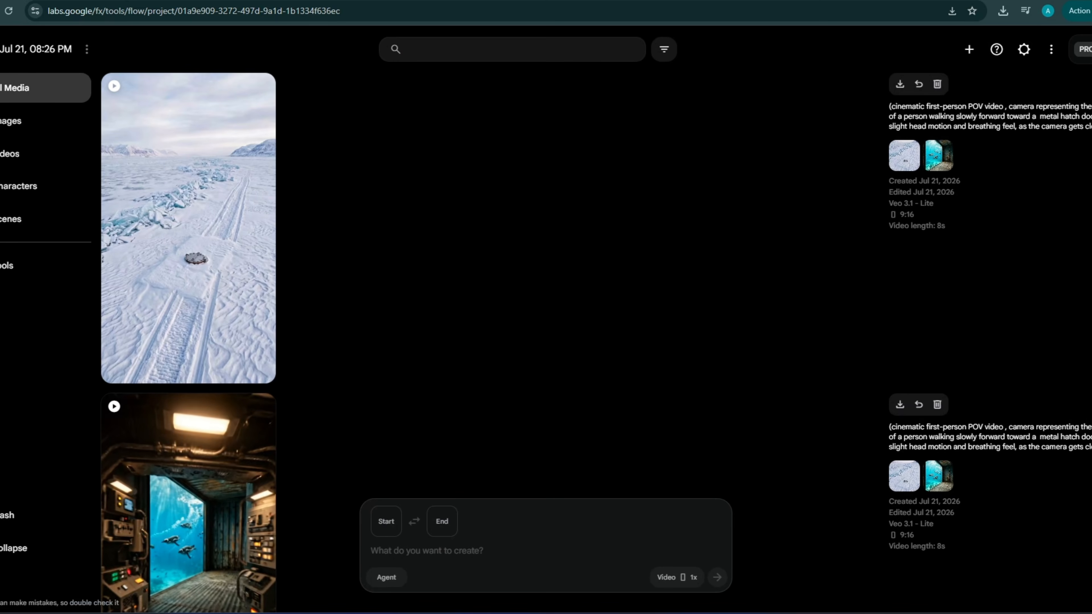
mouse_move(202, 207)
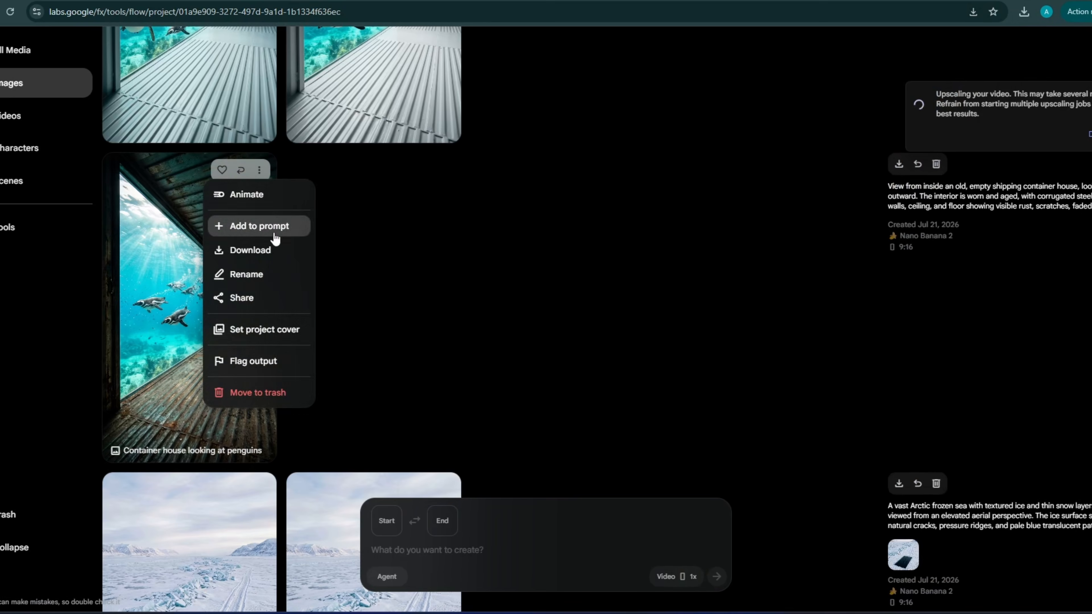
Set the rusty container interior image as start frame and the second ash-painted container image as end frame.
click(275, 226)
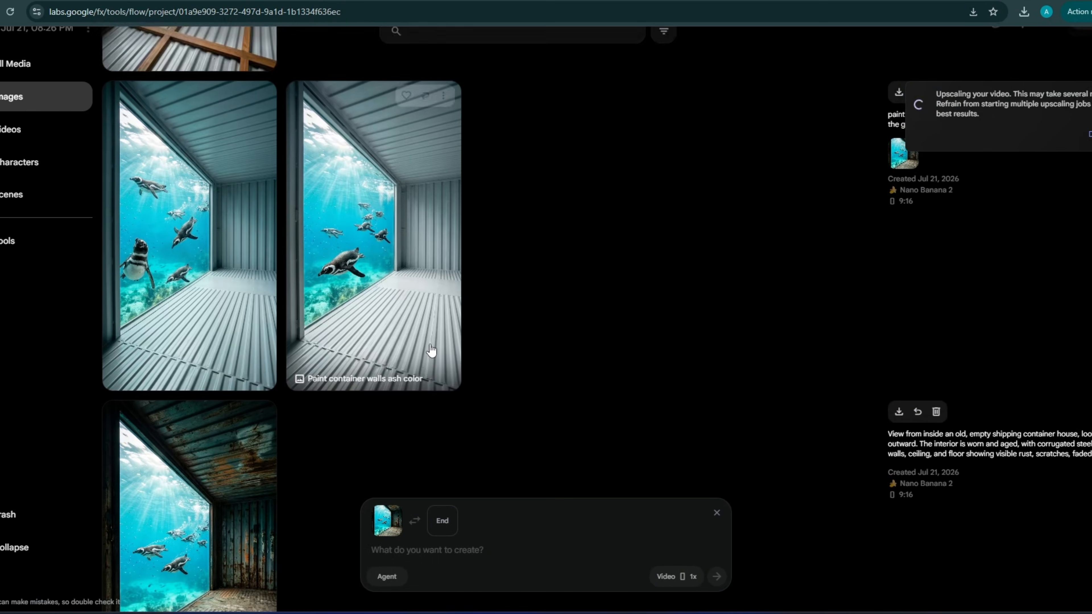
click(445, 98)
click(456, 161)
Generate a timelapse of a man in white t shirt and black denim spray painting the walls except the glass wall, and download it upscaled.
click(495, 550)
text(the bl)
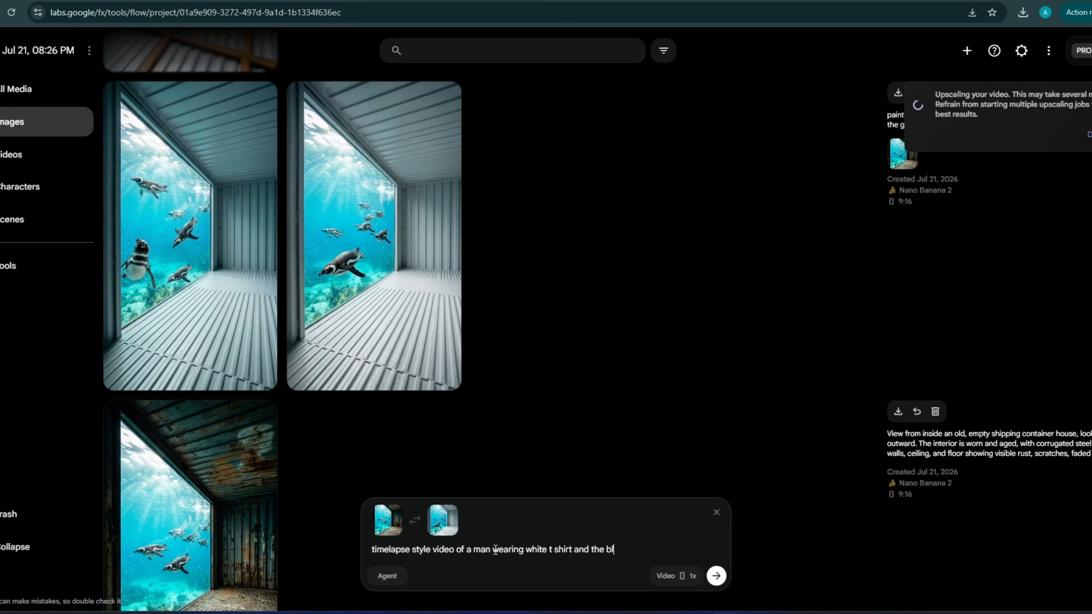
text(ack denim painting the ccontainer walls exc)
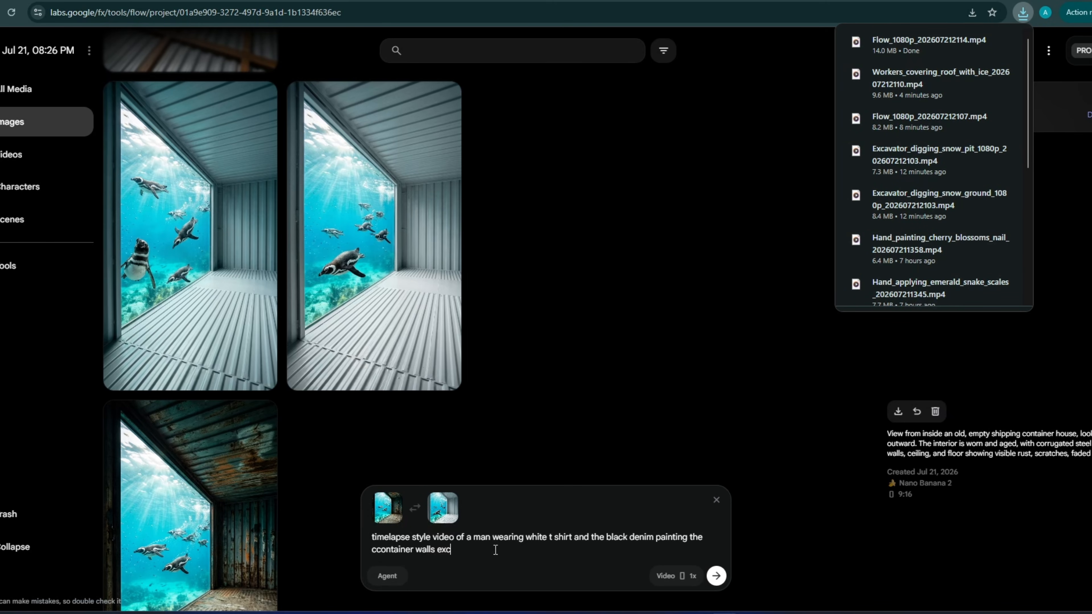
text(ept th glass wall using the spray paint in fast forward style)
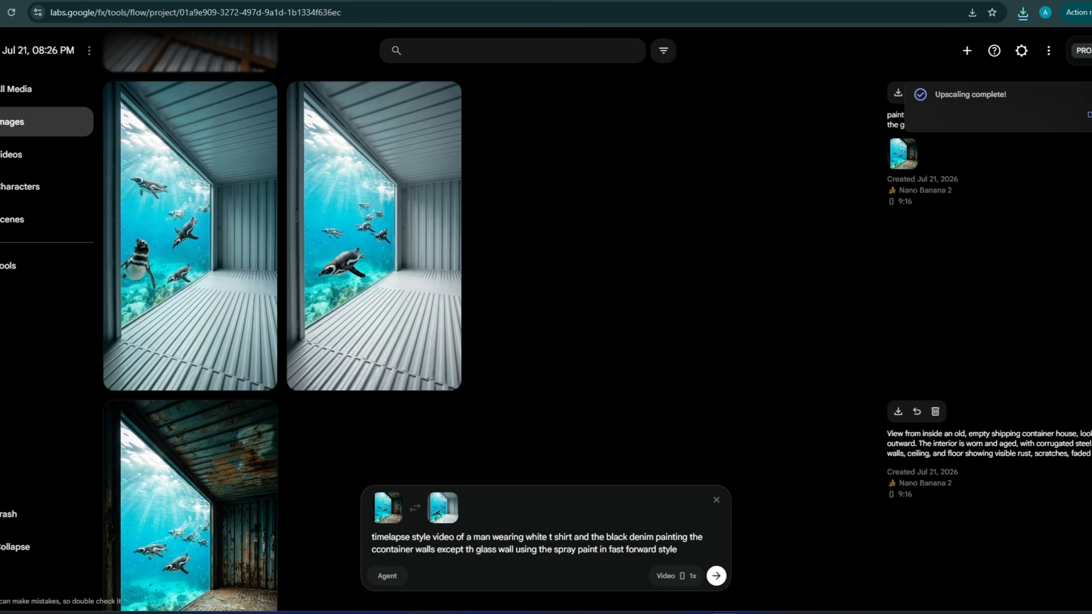
click(715, 575)
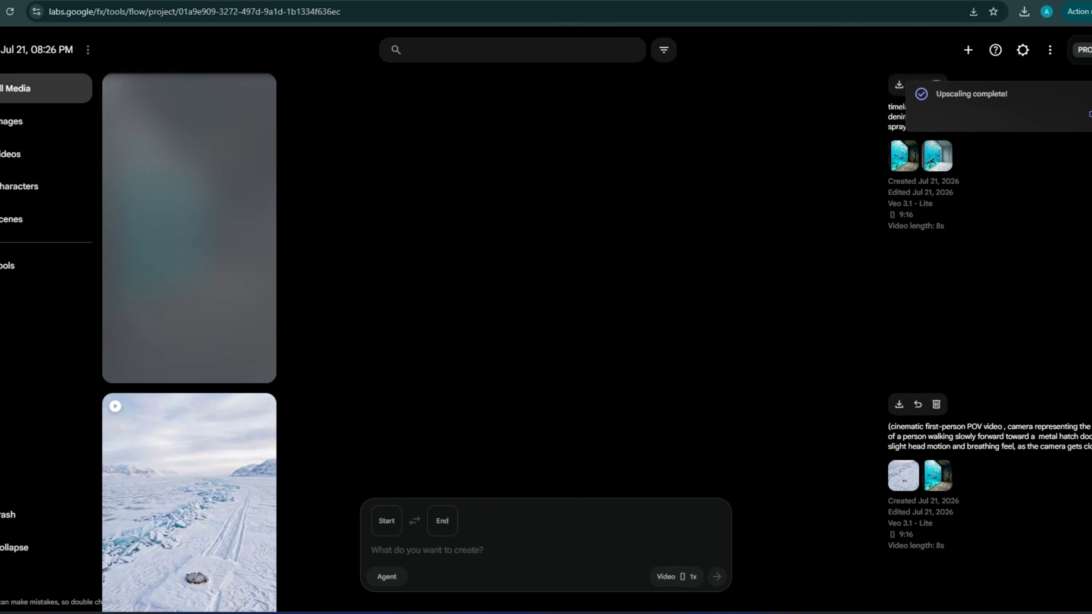
click(377, 232)
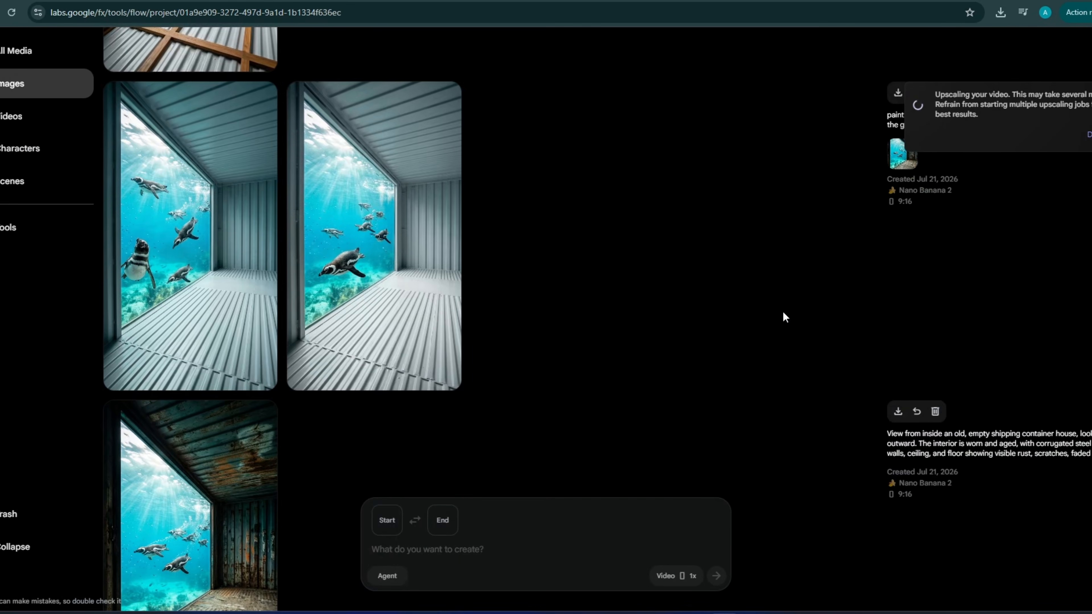
Set the second ash-painted container image as start frame and the wooden grid frame image as end frame.
scroll(785, 317, up, 4)
click(444, 286)
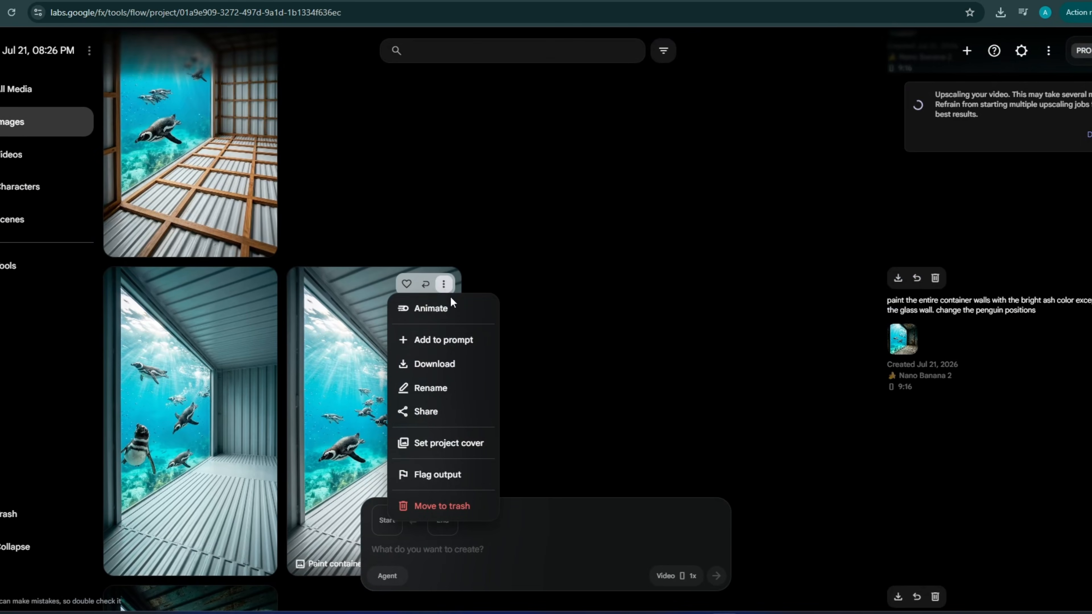
click(444, 340)
scroll(695, 426, up, 8)
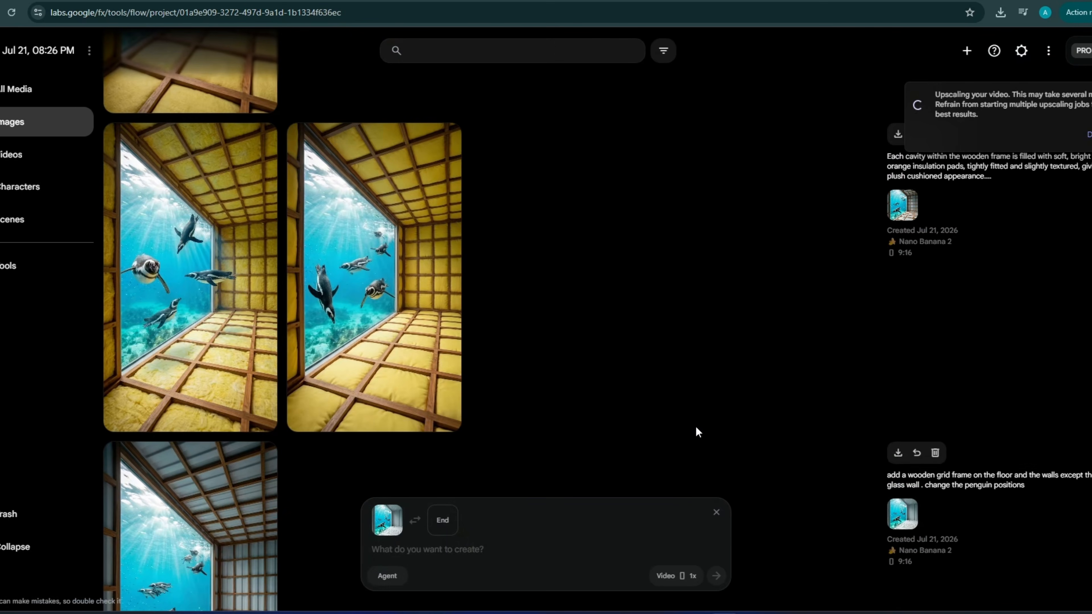
scroll(695, 426, down, 3)
click(261, 275)
click(280, 330)
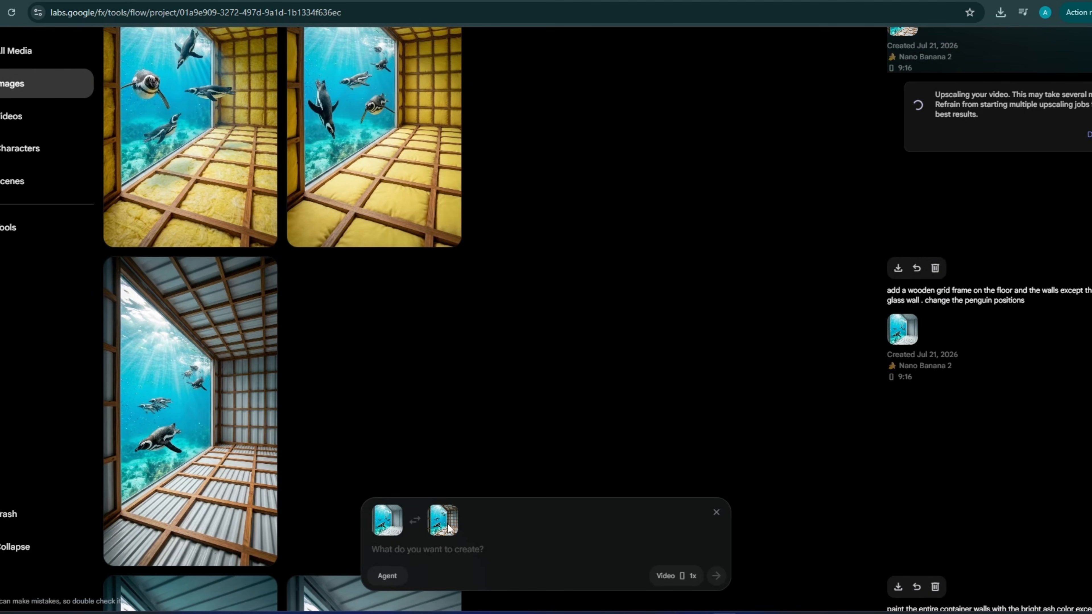
Paste the prompt text for the wooden grid frame transition and generate the video.
scroll(447, 523, down, 5)
right_click(447, 544)
click(479, 443)
click(717, 576)
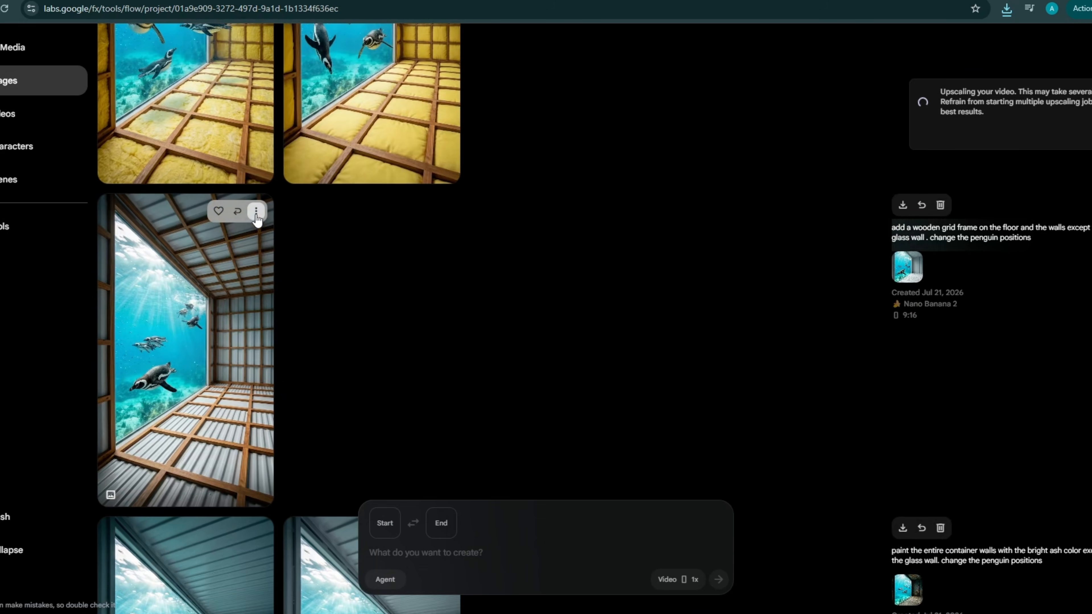
Set the wooden grid frame image as start frame and the single yellow insulation room image as end frame.
click(256, 208)
key(Escape)
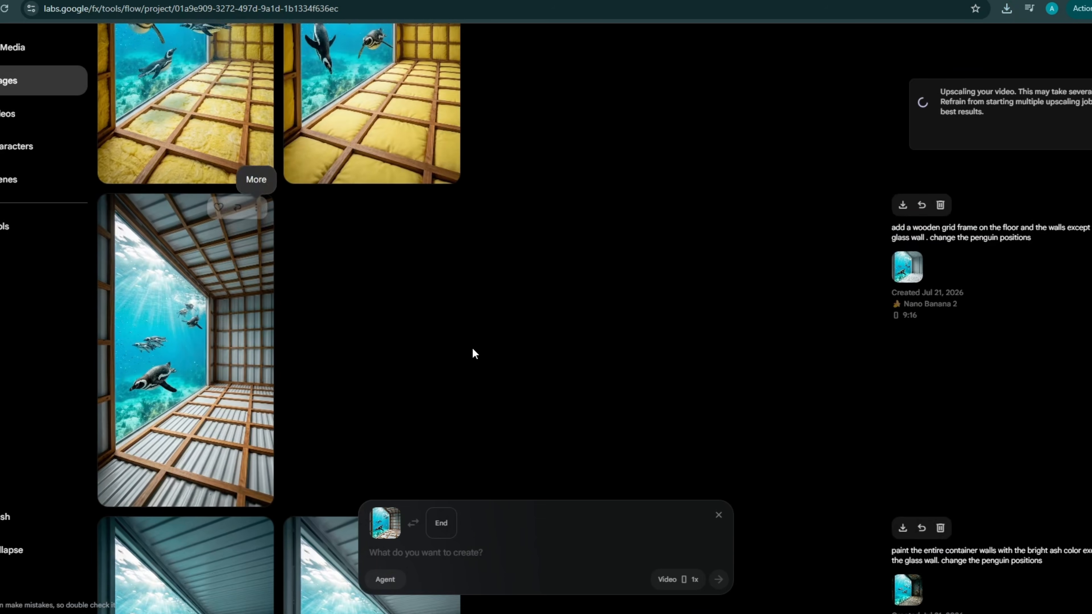
scroll(473, 353, up, 5)
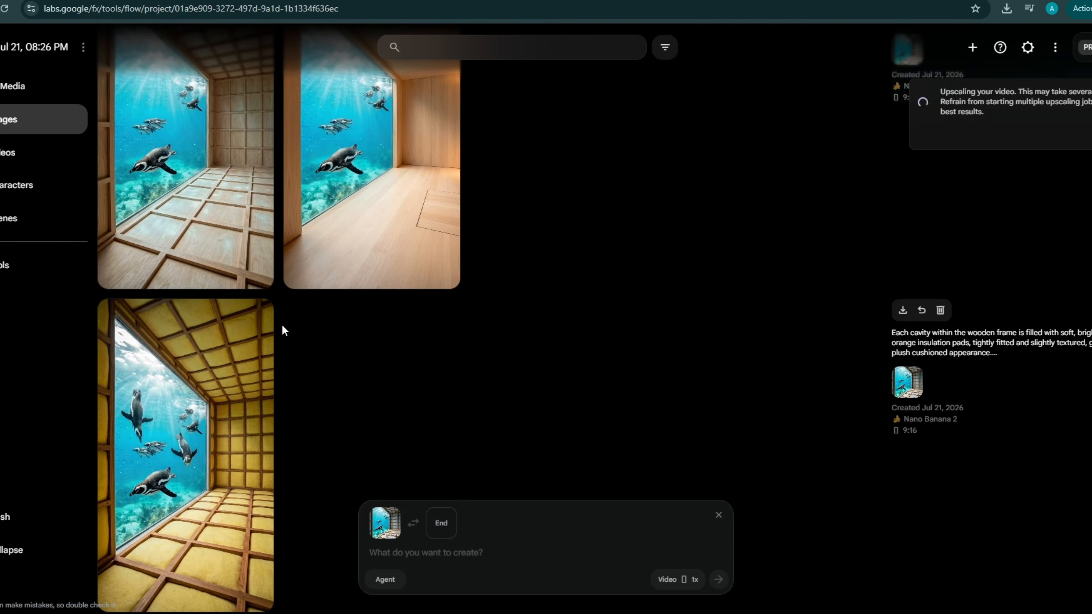
click(264, 318)
click(263, 372)
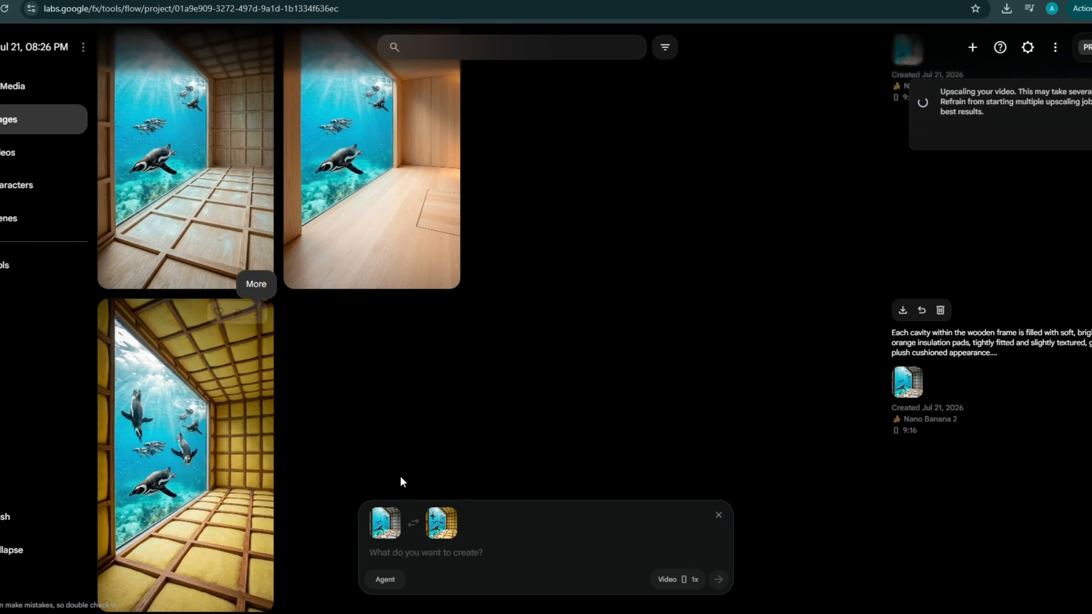
Paste the timelapse text about 2 black wearing workers filling the wooden frame cavities with yellow insulation and generate the video.
right_click(417, 538)
click(418, 554)
right_click(417, 554)
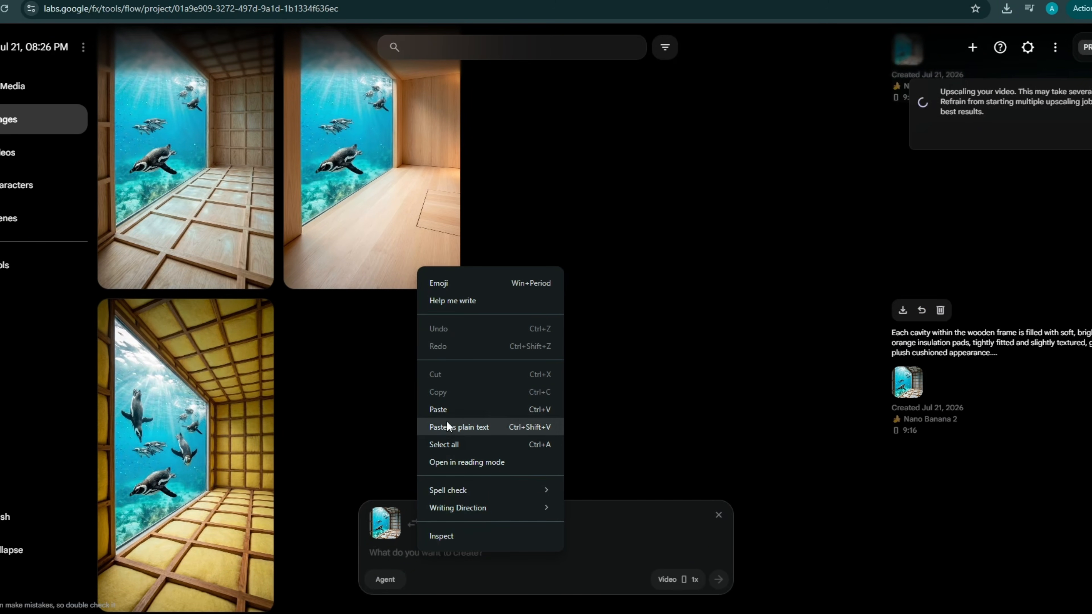
click(446, 426)
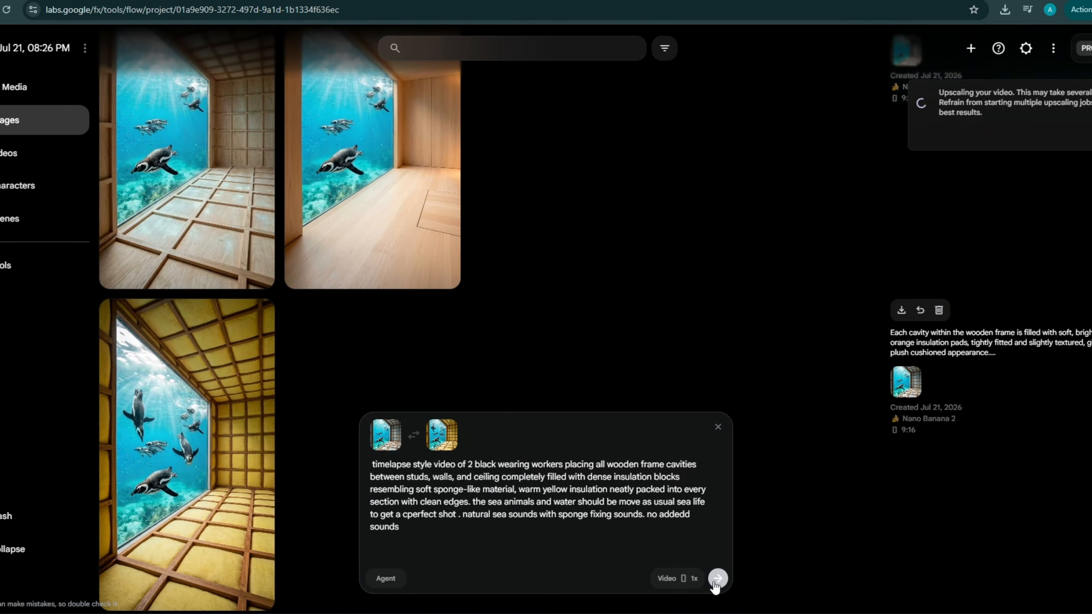
click(716, 580)
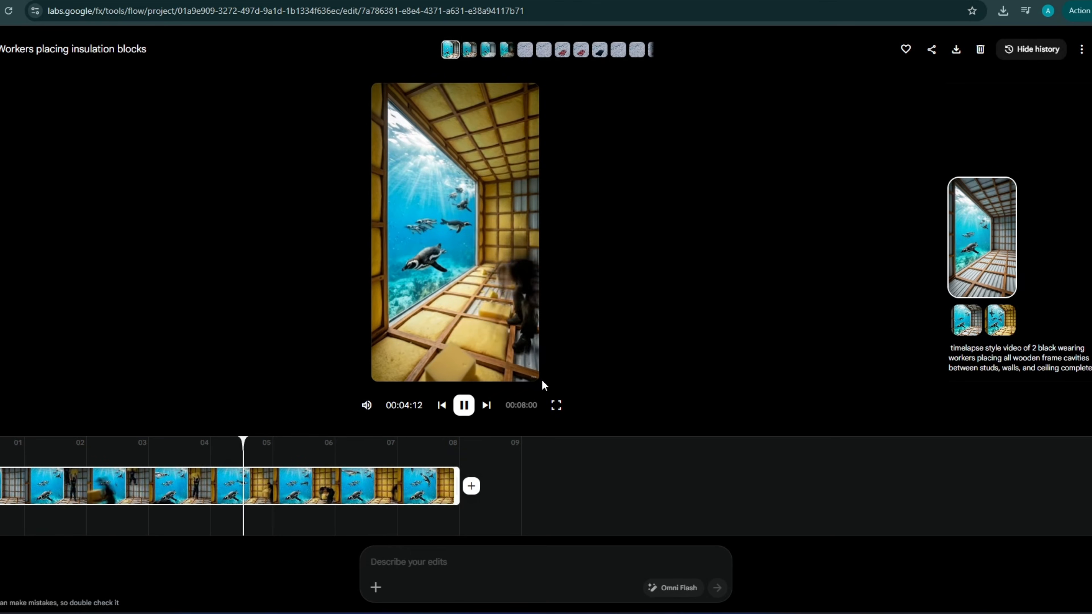
Close the insulation blocks video and return to the project's image gallery.
click(0, 49)
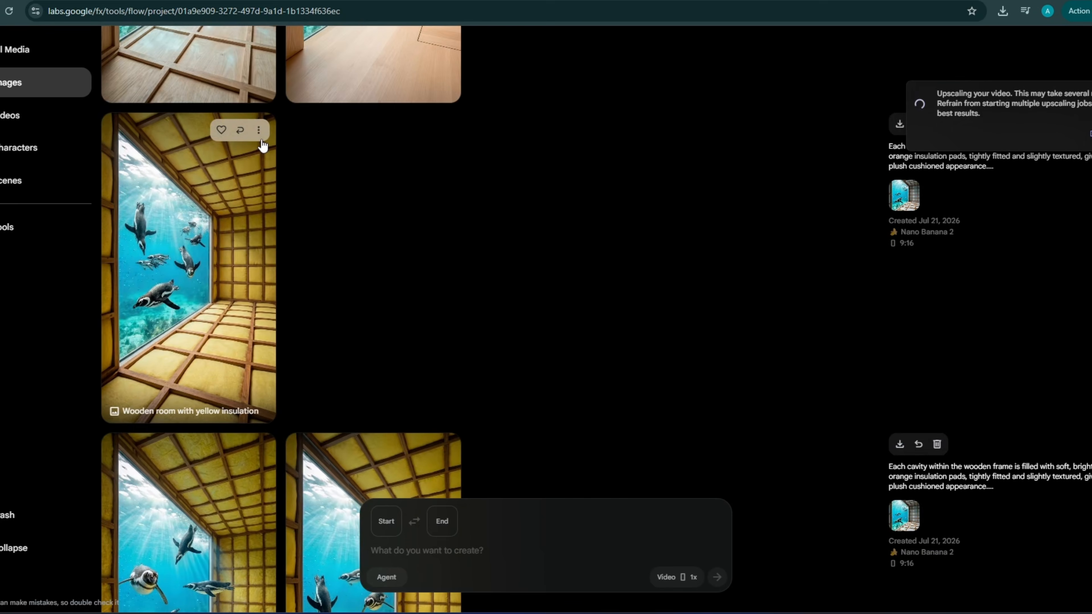
click(262, 146)
click(2, 50)
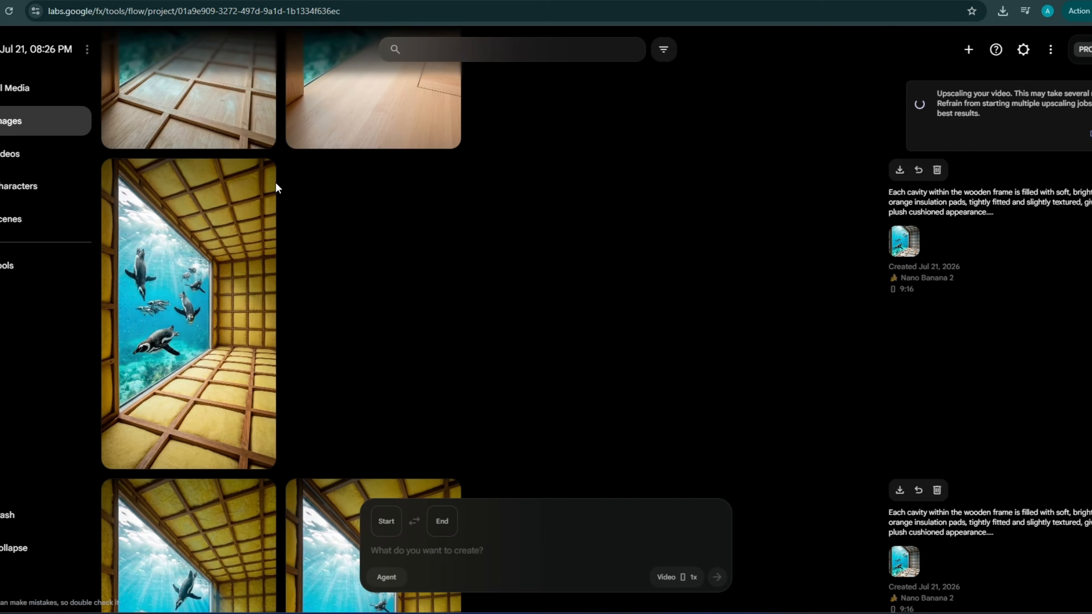
Set the yellow insulation room image as start frame and the fully wood-panelled room image as end frame.
click(251, 176)
click(258, 227)
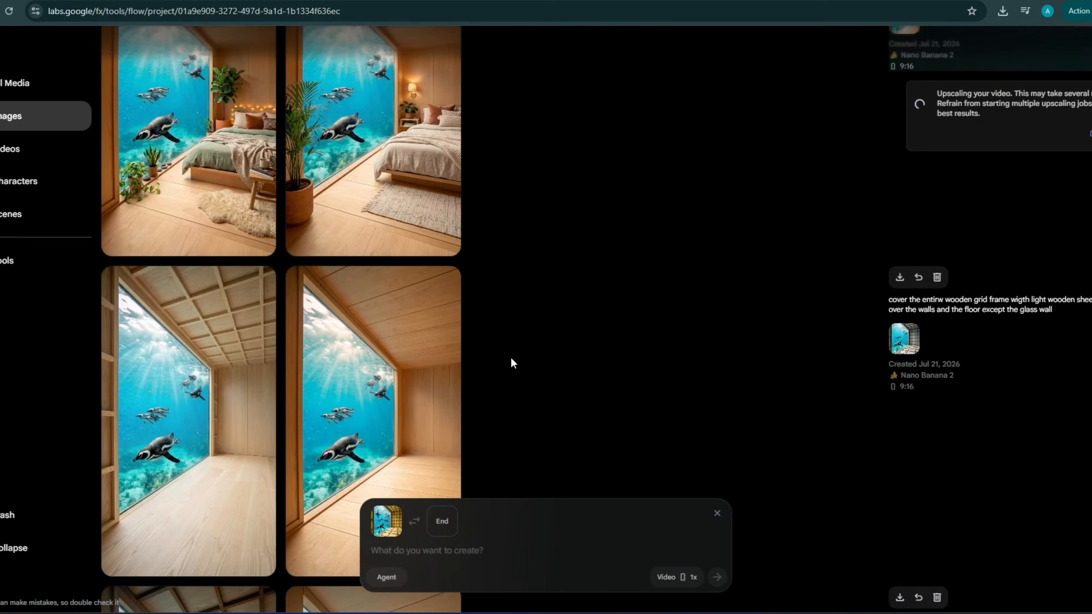
scroll(511, 361, down, 2)
click(442, 218)
click(443, 274)
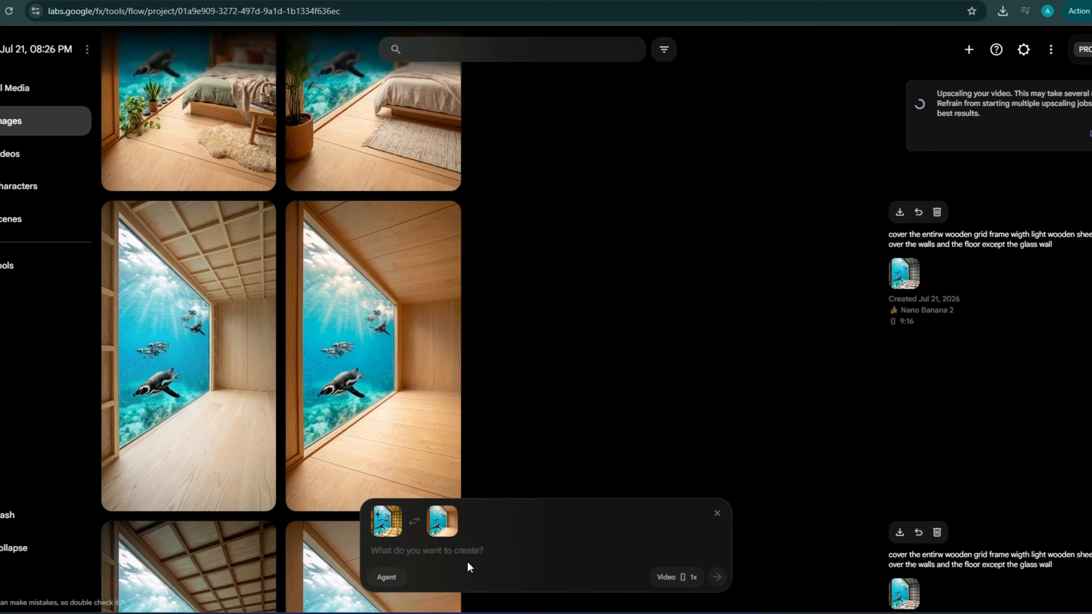
Write a timelapse prompt about 2 black wearing male workers placing wooden sheets one by one on walls, roof and floor, except the glass wall.
key(BackSpace)
text(timelapse style video of 2 black wearing male worker)
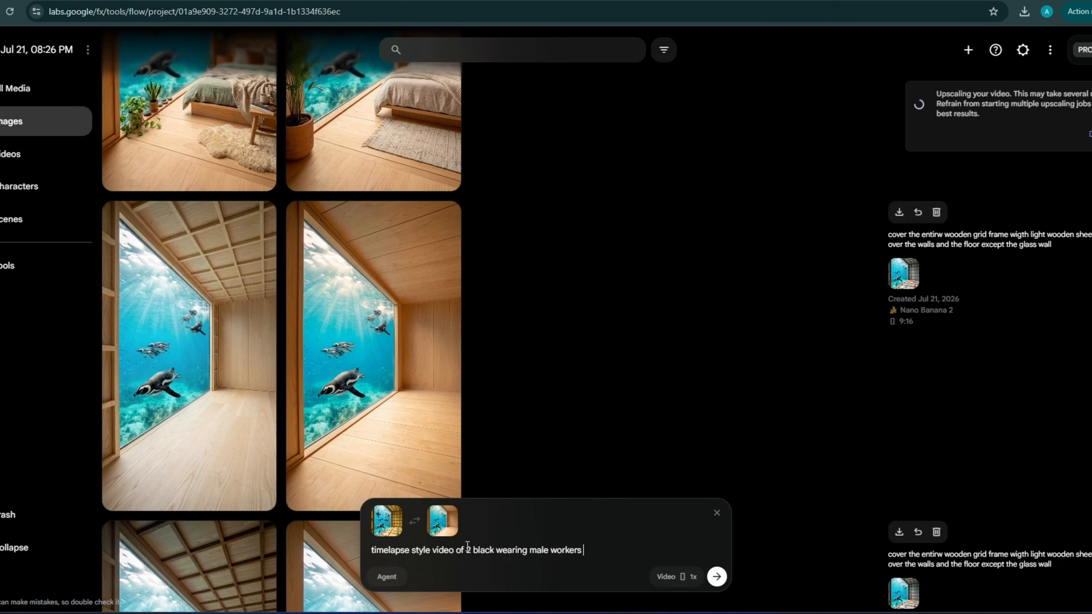
text(s of the w)
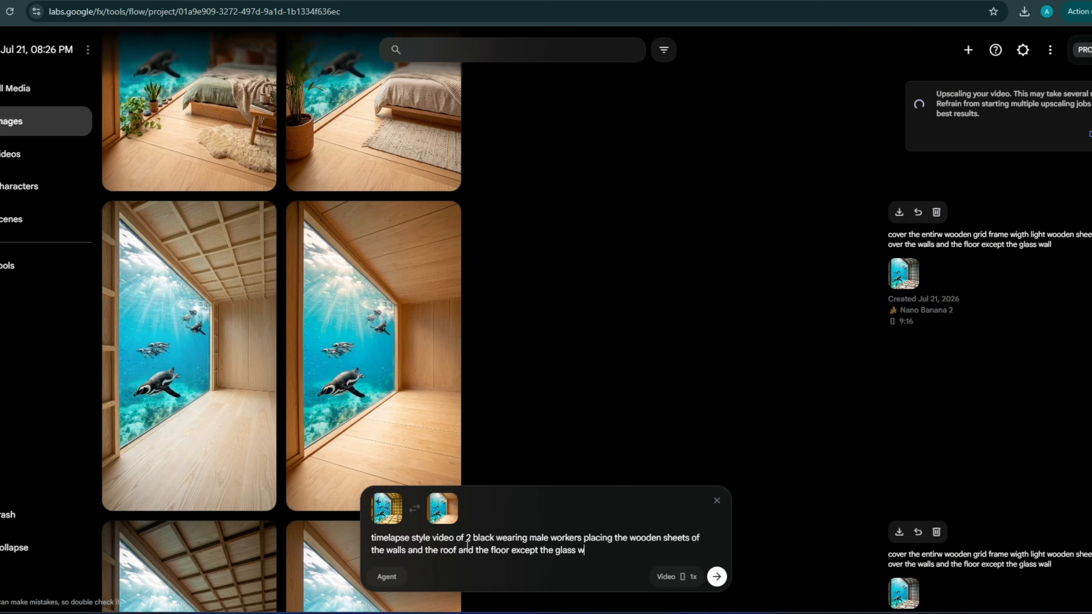
text(all one by one as exactly in the secp)
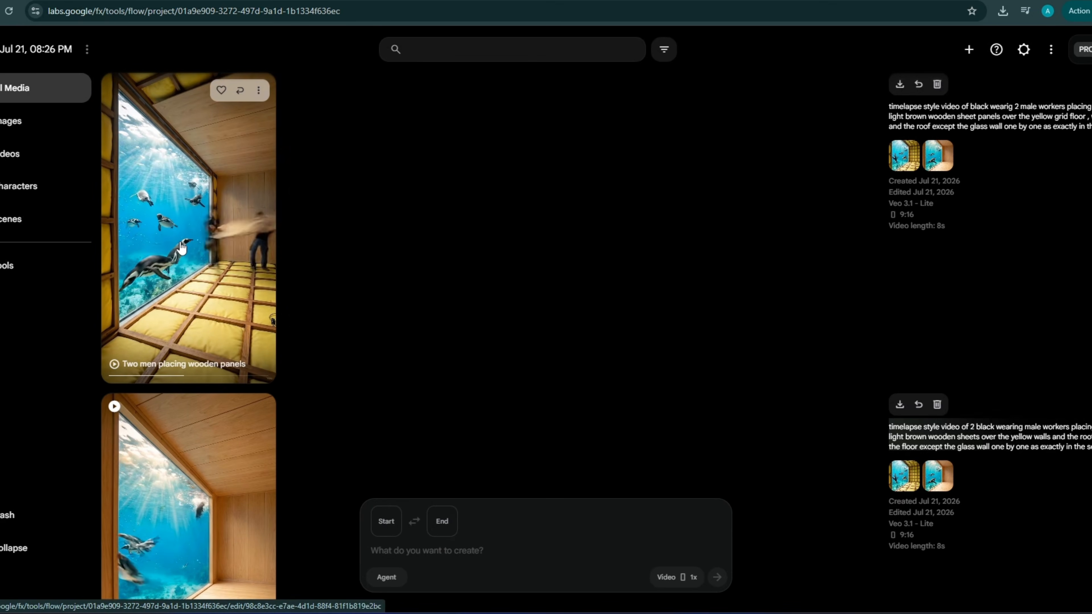
Download the video of two men placing wooden panels as a 1080p upscaled file.
click(259, 92)
mouse_move(243, 173)
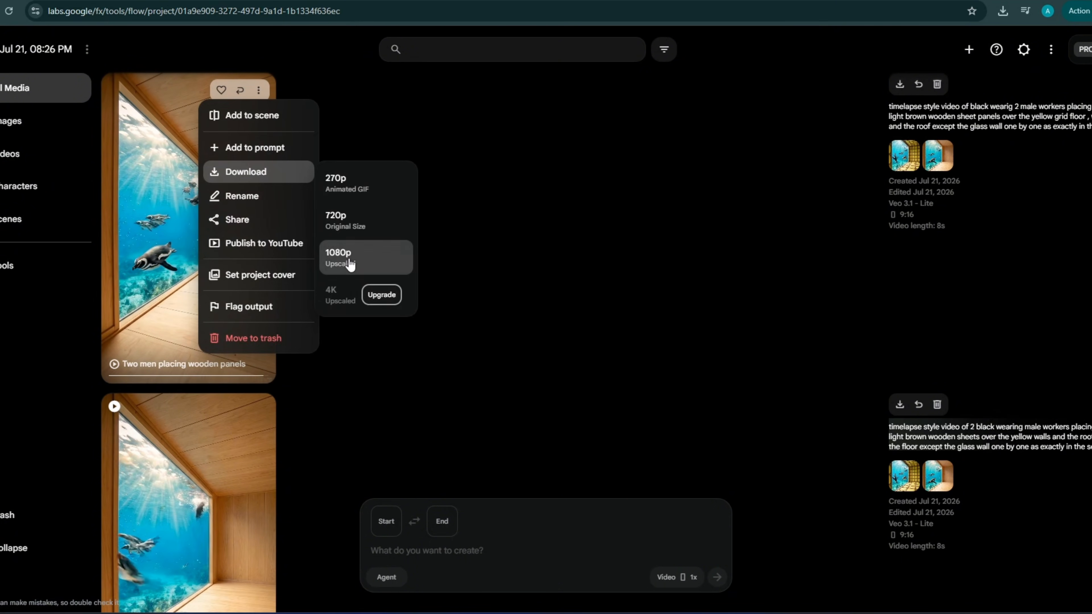
click(348, 256)
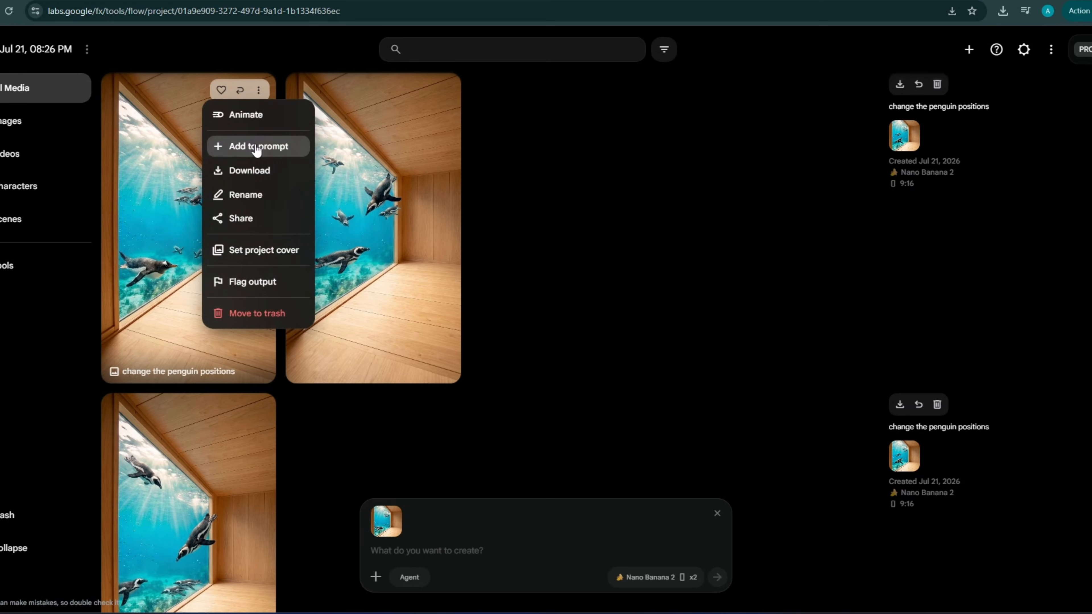
Add the wood-panelled room image with changed penguin positions and the cozy bedroom image with green bedding to the prompt.
click(254, 145)
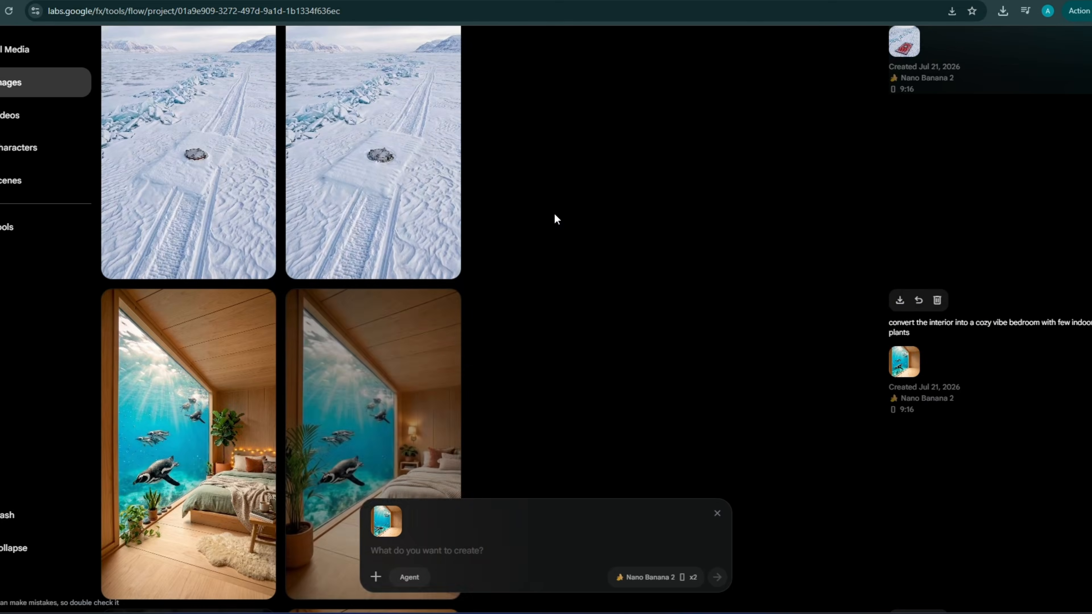
scroll(555, 219, down, 5)
scroll(268, 129, up, 1)
click(255, 117)
click(276, 178)
scroll(871, 360, up, 8)
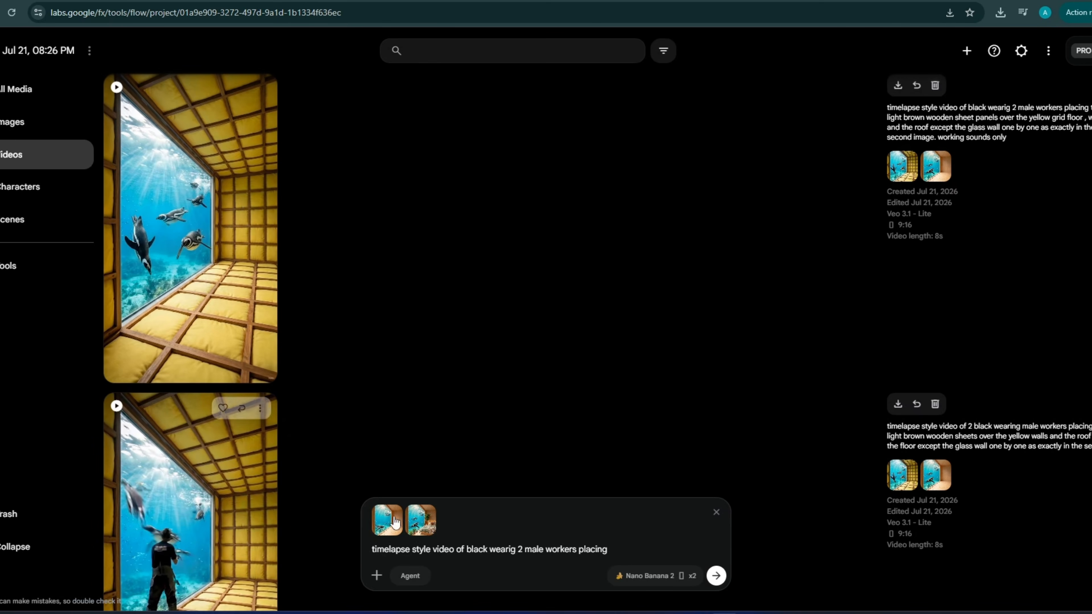
Complete the prompt about workers placing the bed and other stuff one by one, switch the output to video and generate it.
text(her stuff one by one)
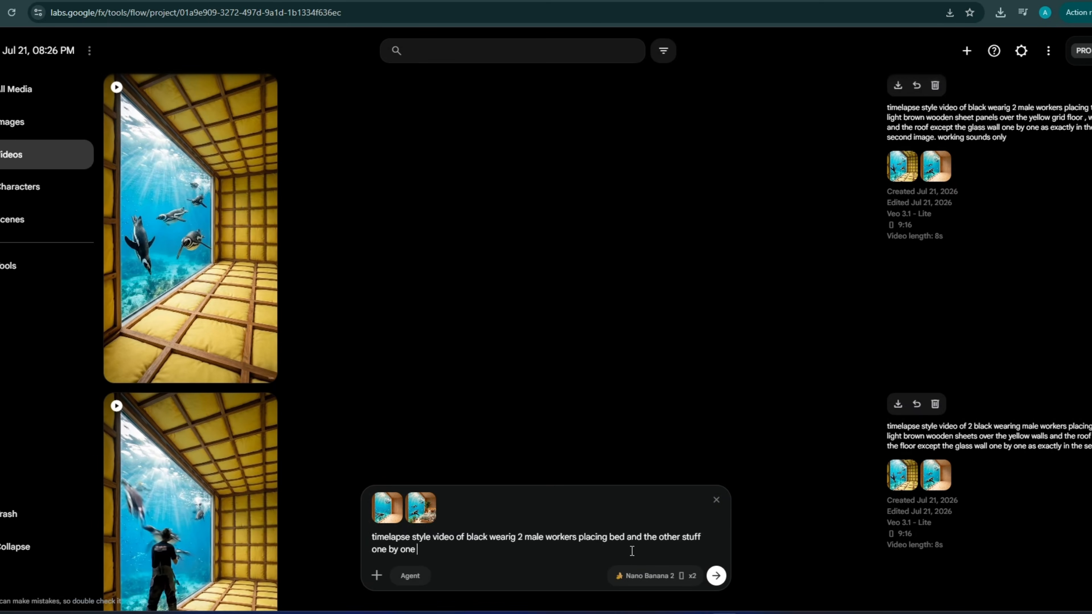
click(649, 576)
click(662, 430)
click(455, 552)
text(as exactly in the)
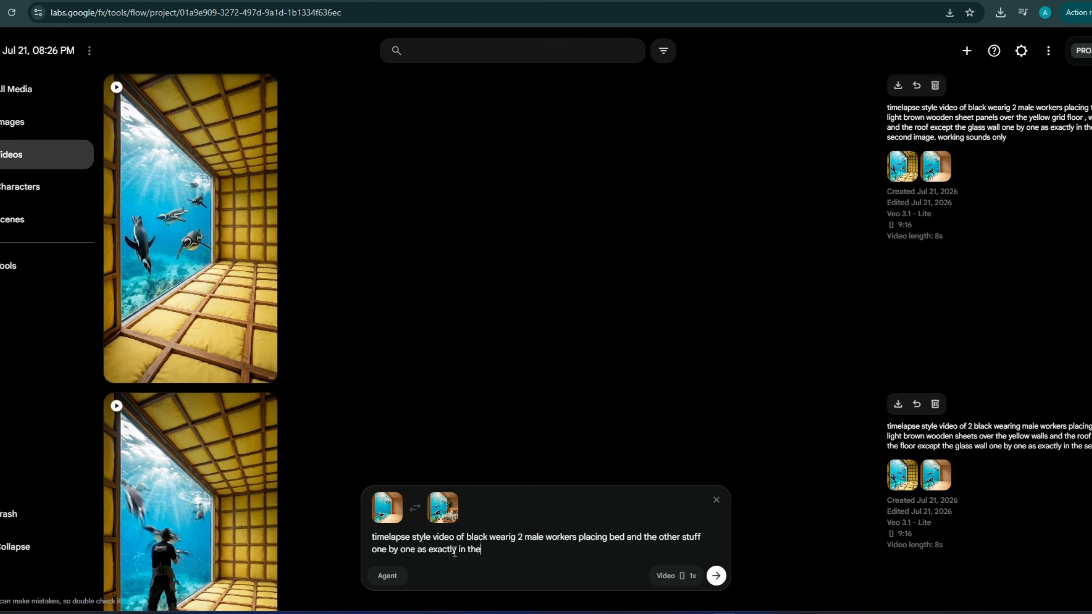
text( second image)
key(Return)
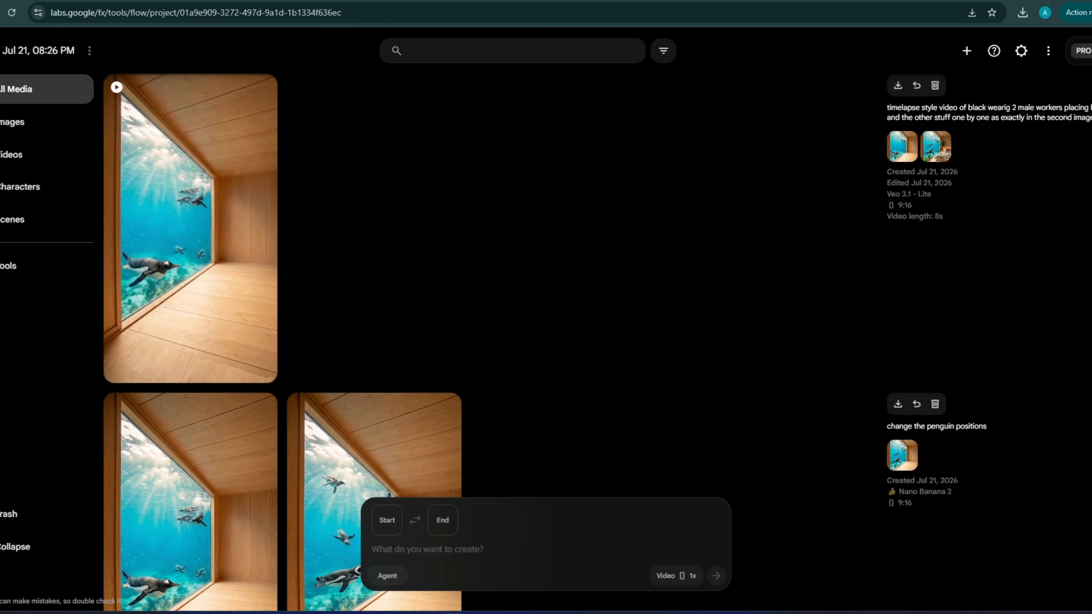
Set the cozy bedroom image as start frame and generate a cinematic dolly shot video of the entire room with the camera moving forward.
mouse_move(198, 246)
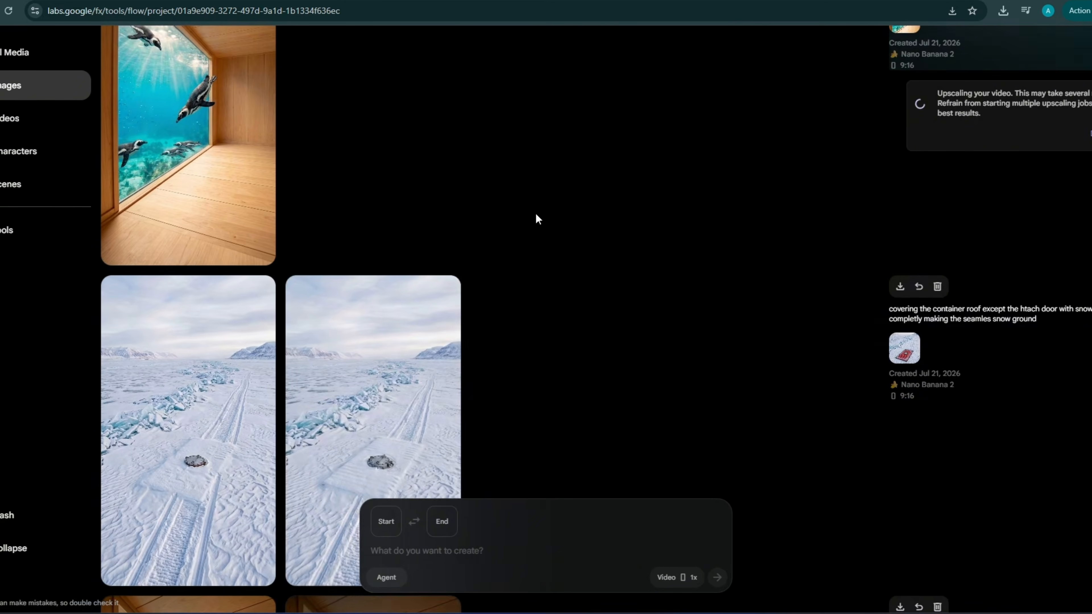
scroll(538, 219, down, 10)
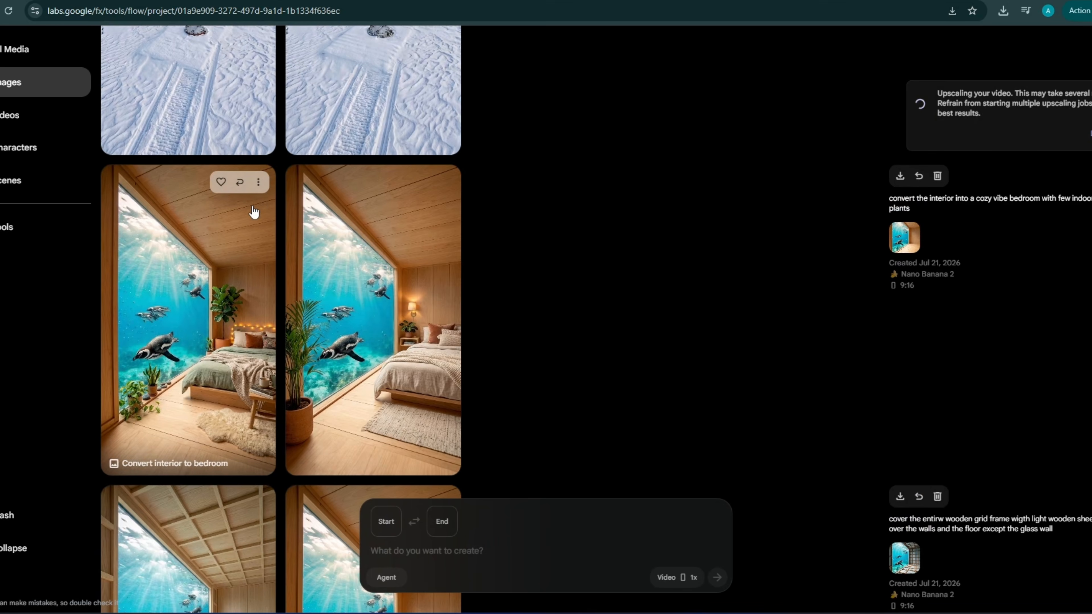
click(258, 183)
click(258, 237)
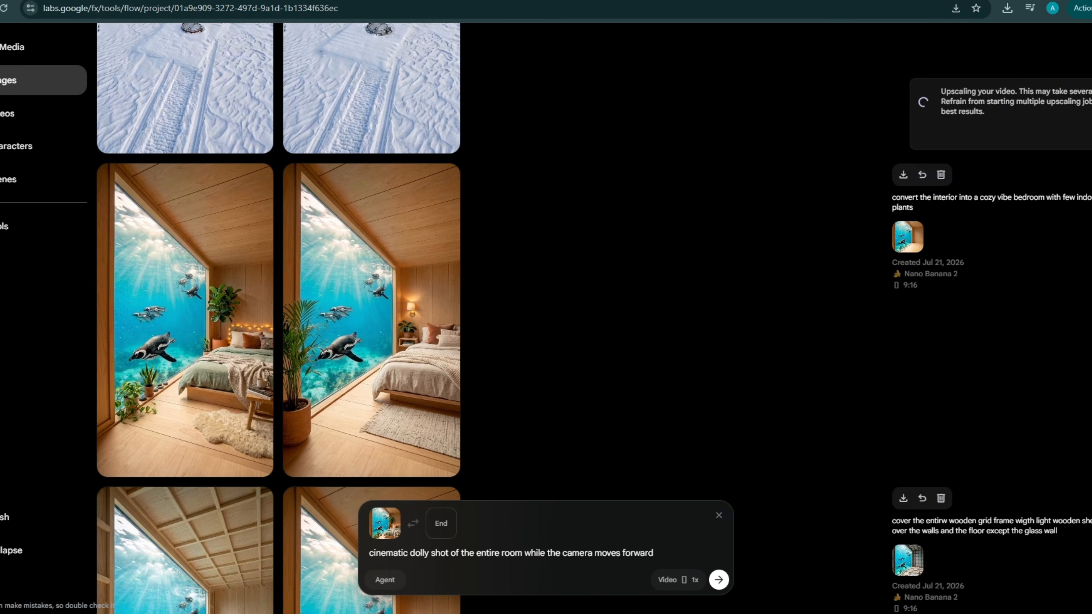
text(showing the entire room stuning)
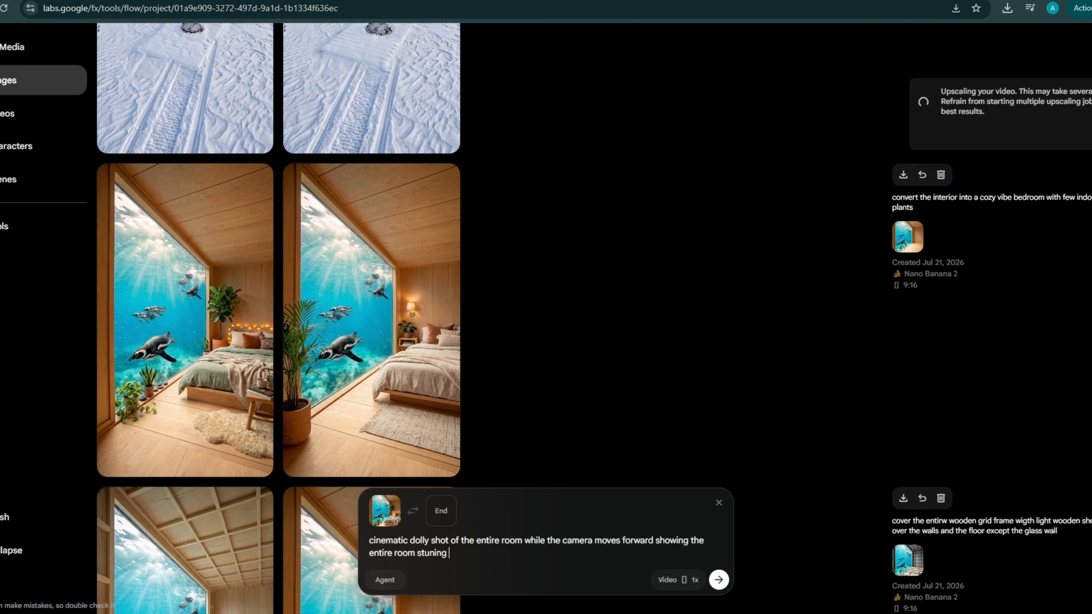
key(Return)
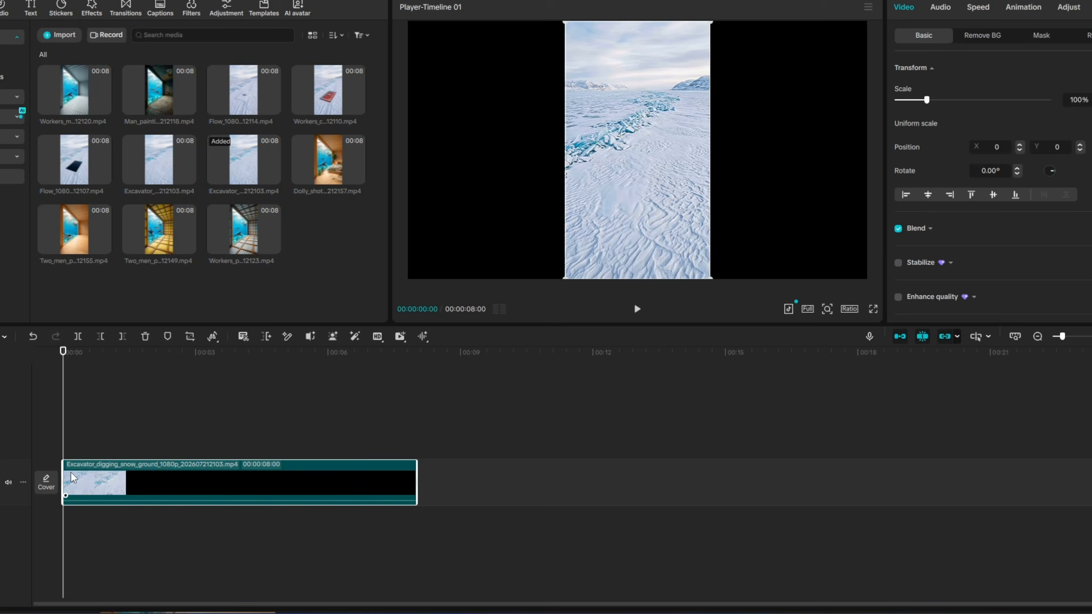
In CapCut, trim the start and end of the excavator snow pit clip on the timeline down to about 4 seconds.
drag(63, 480, 86, 480)
drag(63, 441, 110, 471)
drag(395, 479, 108, 478)
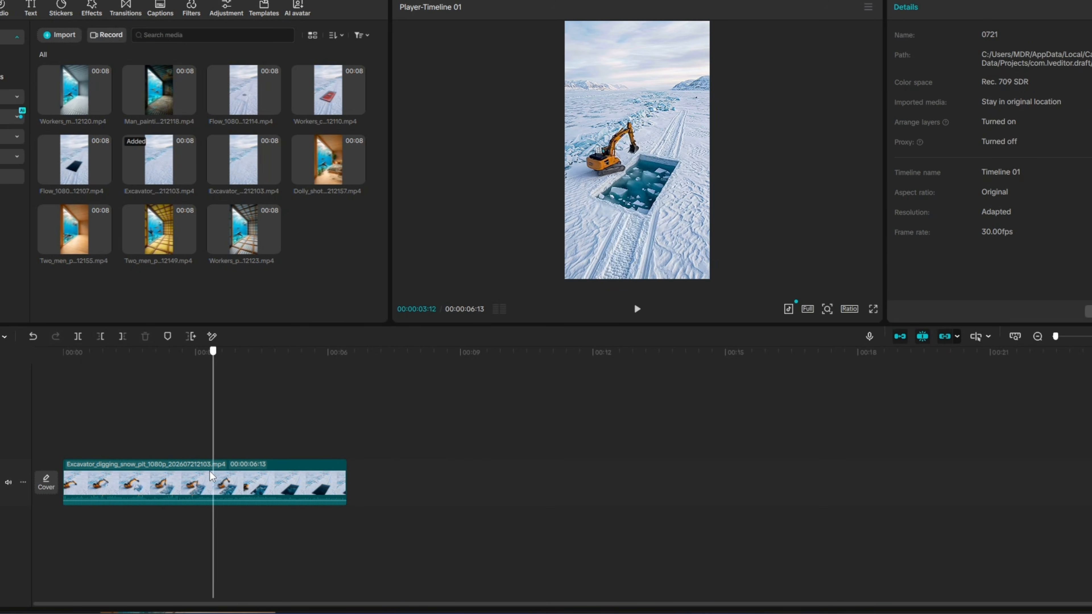
drag(346, 477, 148, 468)
drag(225, 465, 230, 466)
Append the clip of the container being lowered into the pit after the excavator clip and trim it to 00:00:05:01.
click(238, 157)
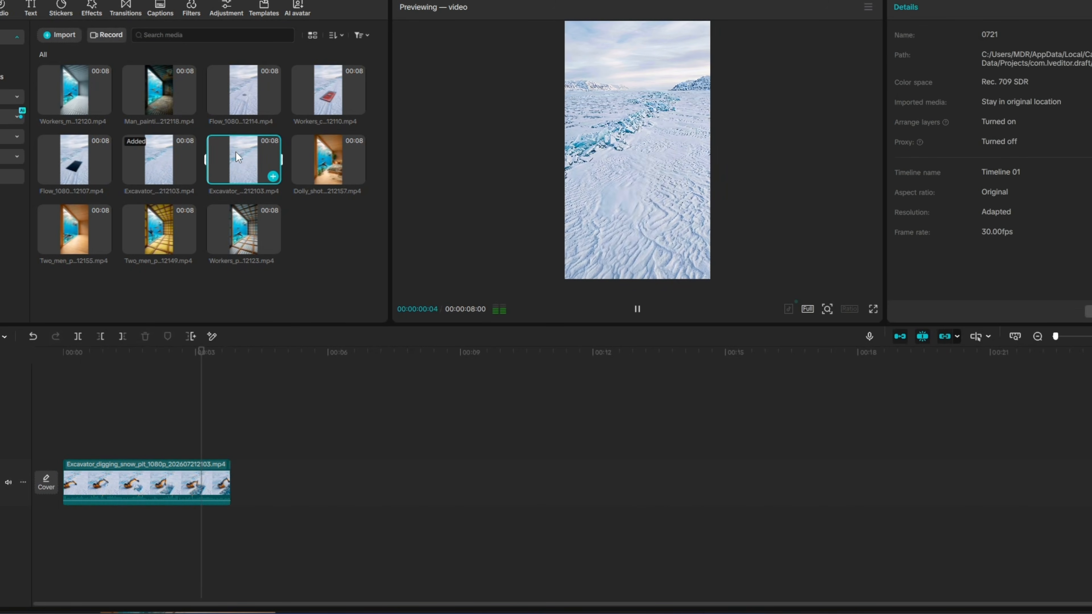
click(75, 158)
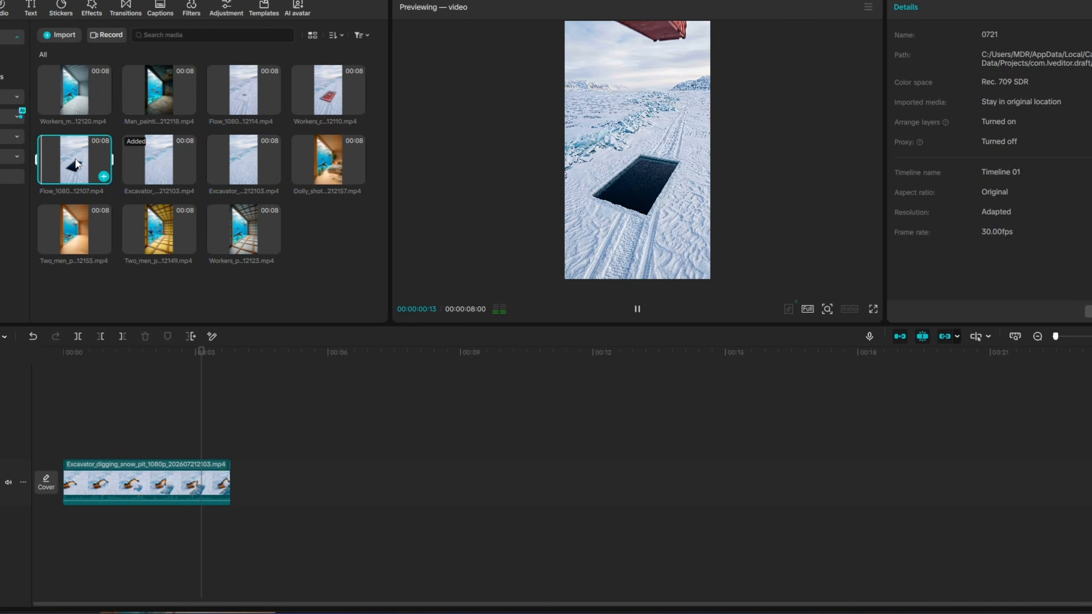
drag(76, 157, 254, 480)
drag(231, 479, 283, 477)
click(387, 469)
drag(468, 476, 450, 476)
Append the workers covering roof with ice clip trimmed to 00:00:05:22 and the snow hatch clip trimmed to 00:00:05:26.
drag(328, 90, 460, 477)
drag(453, 476, 485, 476)
drag(449, 462, 646, 462)
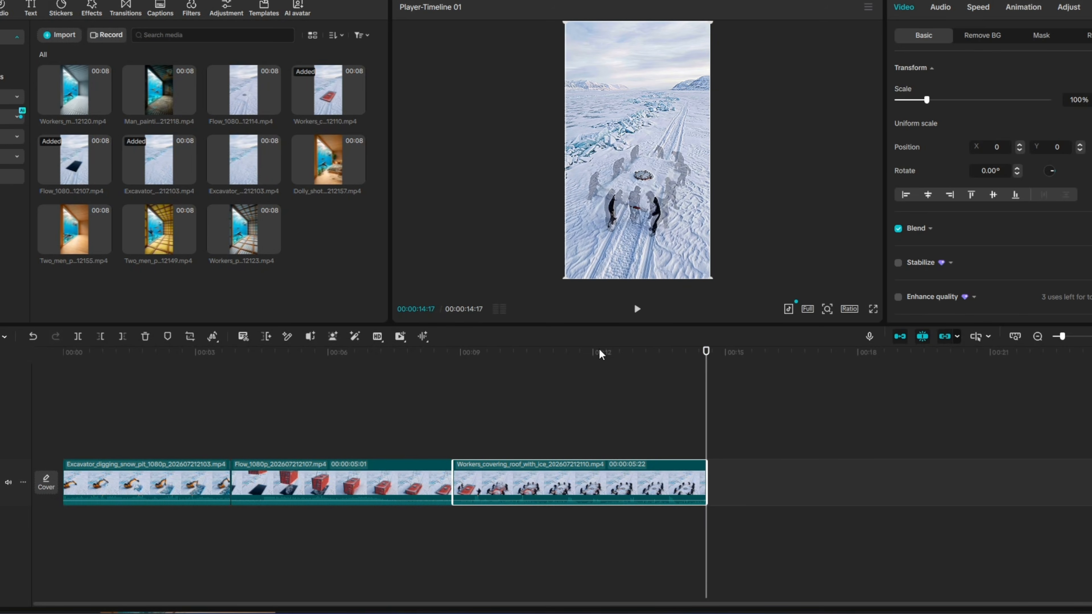
drag(243, 91, 724, 448)
drag(1018, 482, 964, 483)
Append the man painting container walls clip trimmed to 00:00:05:17 and the workers making wooden frame clip with its start trimmed.
drag(159, 90, 984, 469)
drag(778, 603, 1079, 599)
drag(484, 478, 535, 478)
drag(502, 462, 755, 462)
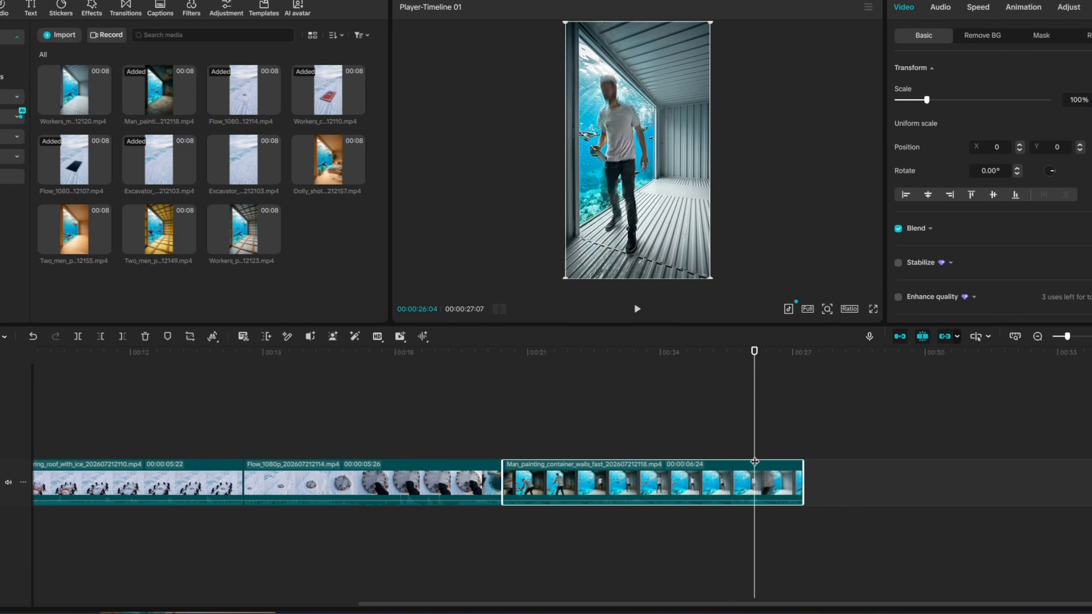
drag(74, 90, 824, 464)
drag(803, 479, 1017, 461)
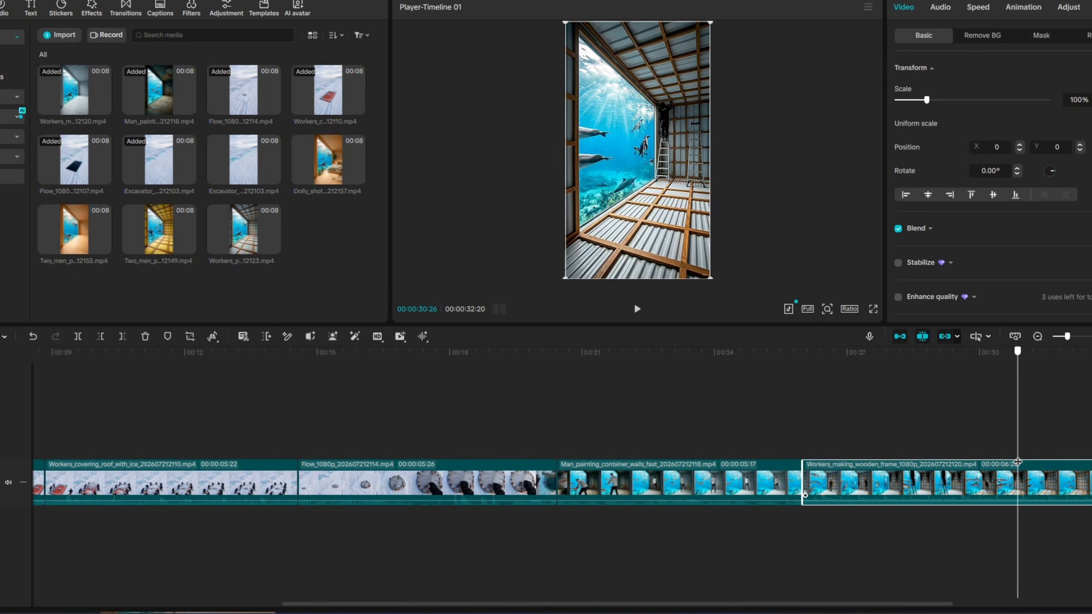
Append the workers' insulation clip, the wooden panels clip and the bed placing clip in order, trimming their excess footage.
drag(243, 234, 641, 469)
drag(737, 485, 730, 486)
drag(159, 230, 900, 478)
drag(802, 454, 943, 451)
drag(74, 230, 1021, 496)
click(646, 426)
drag(960, 454, 985, 454)
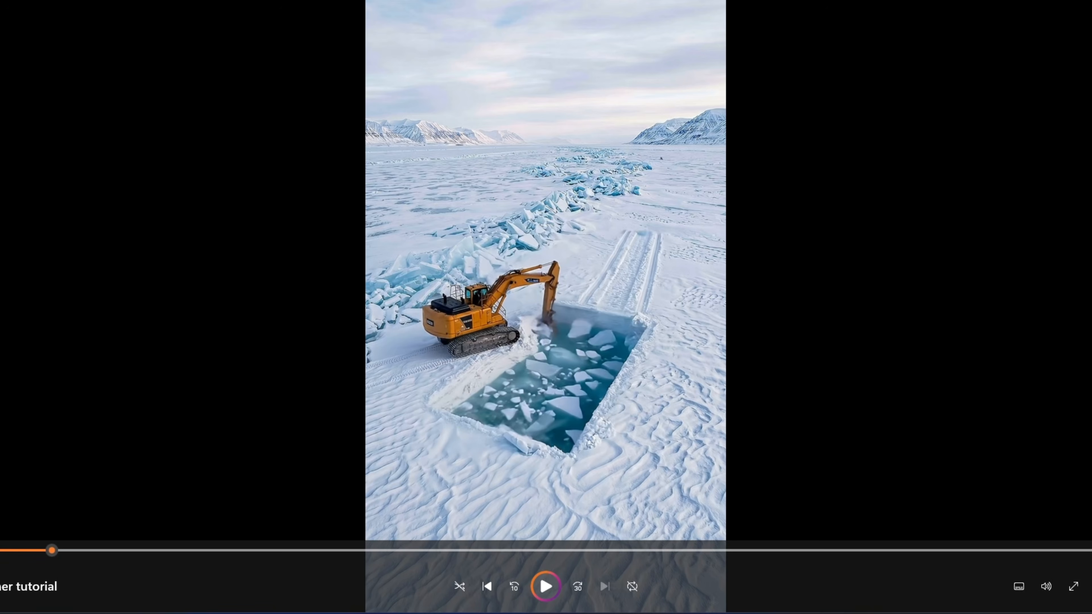
click(590, 367)
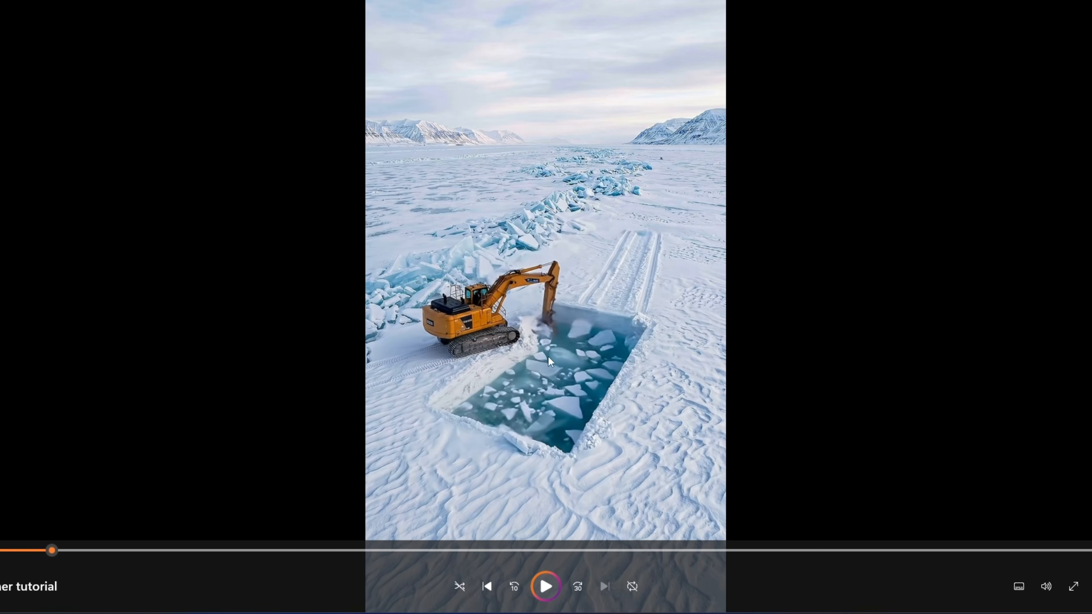